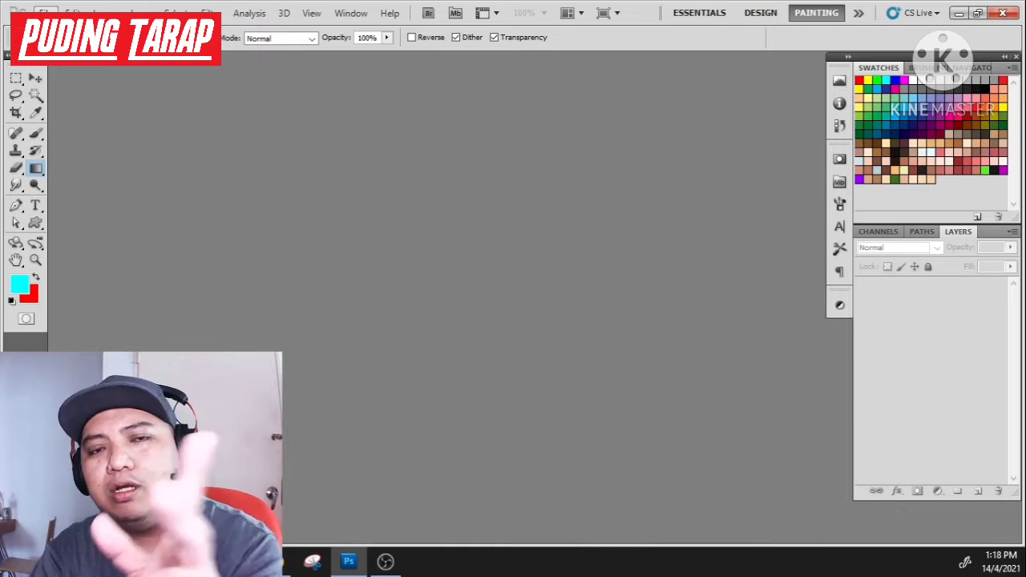
Create a new document from the "YT 1920 px X 1080 px" preset
click(44, 13)
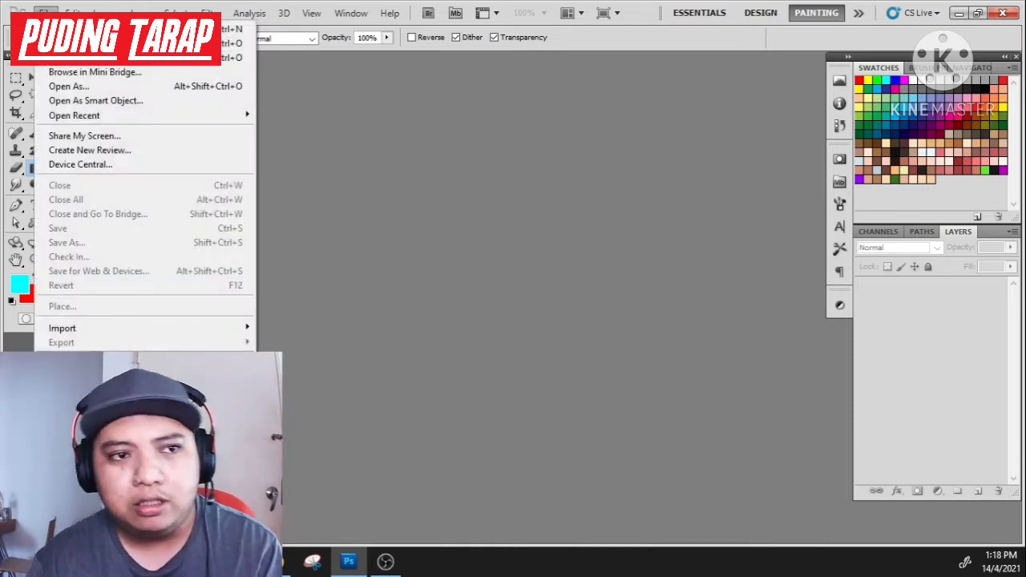
click(698, 38)
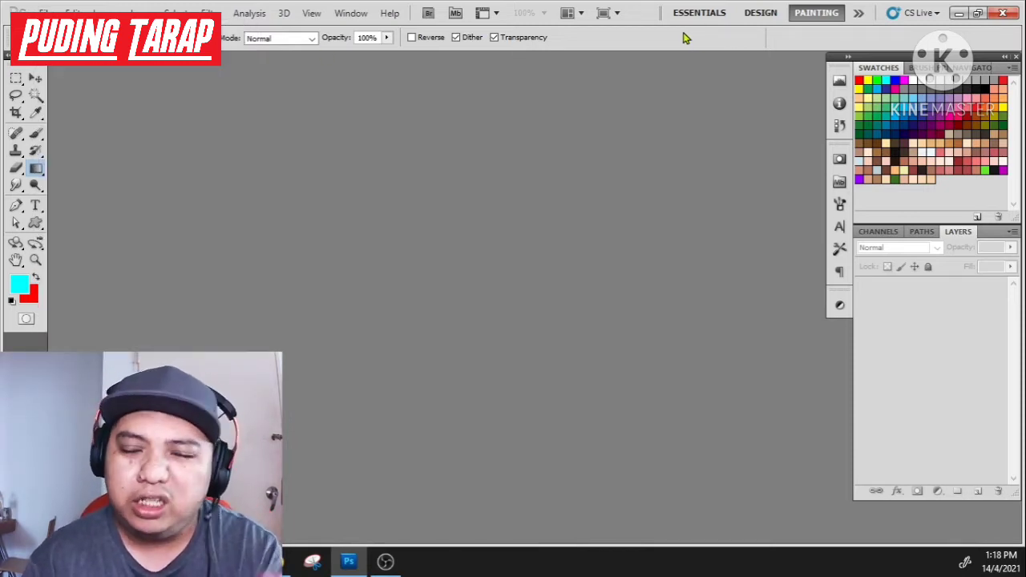
click(44, 13)
click(56, 30)
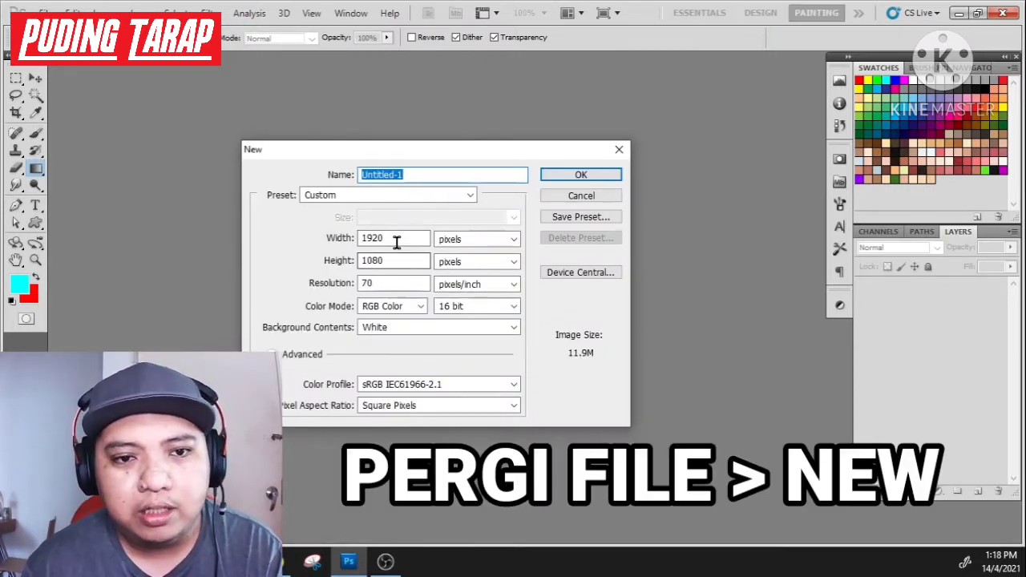
click(414, 197)
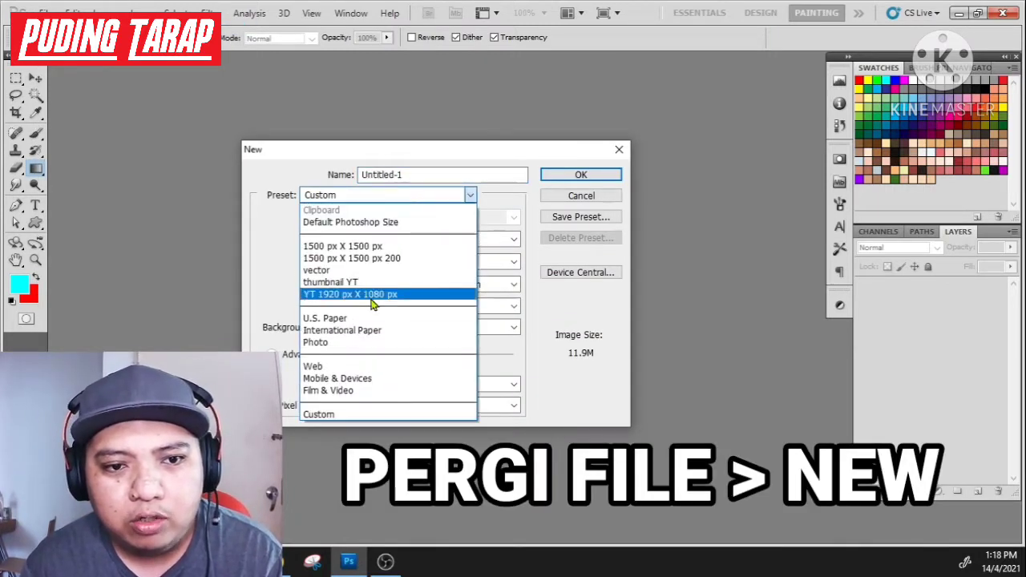
click(371, 297)
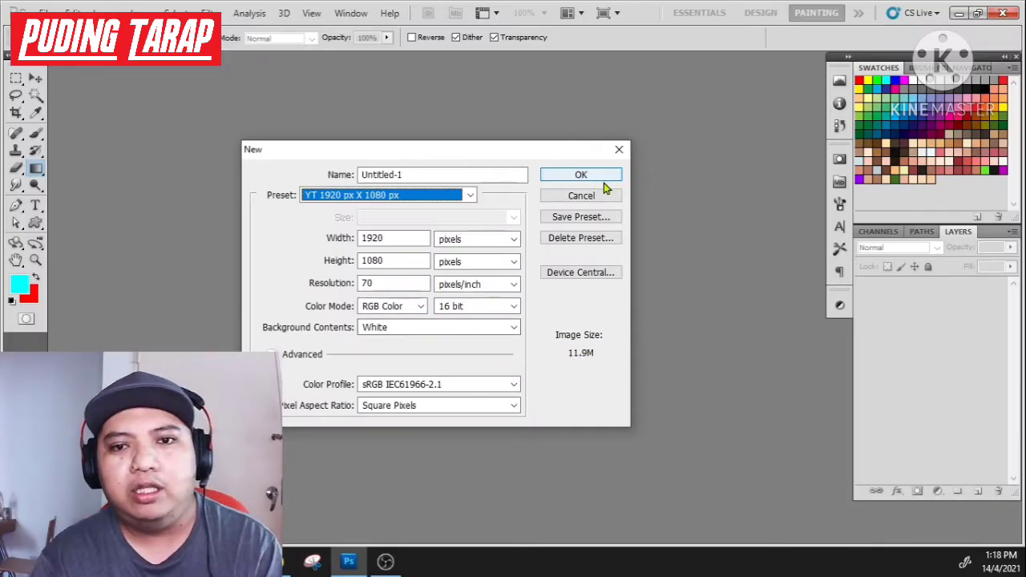
click(834, 66)
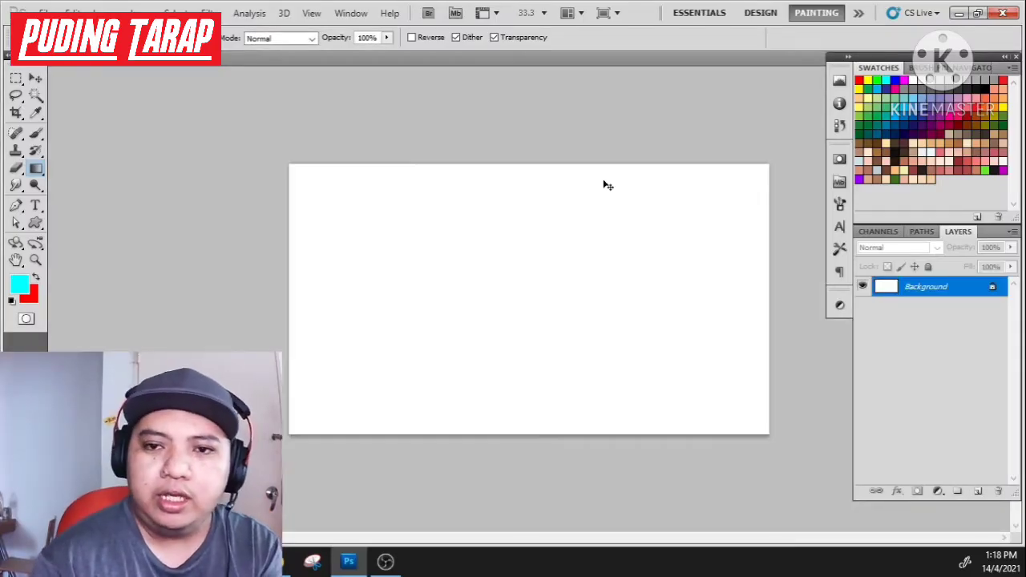
key(ctrl+minus)
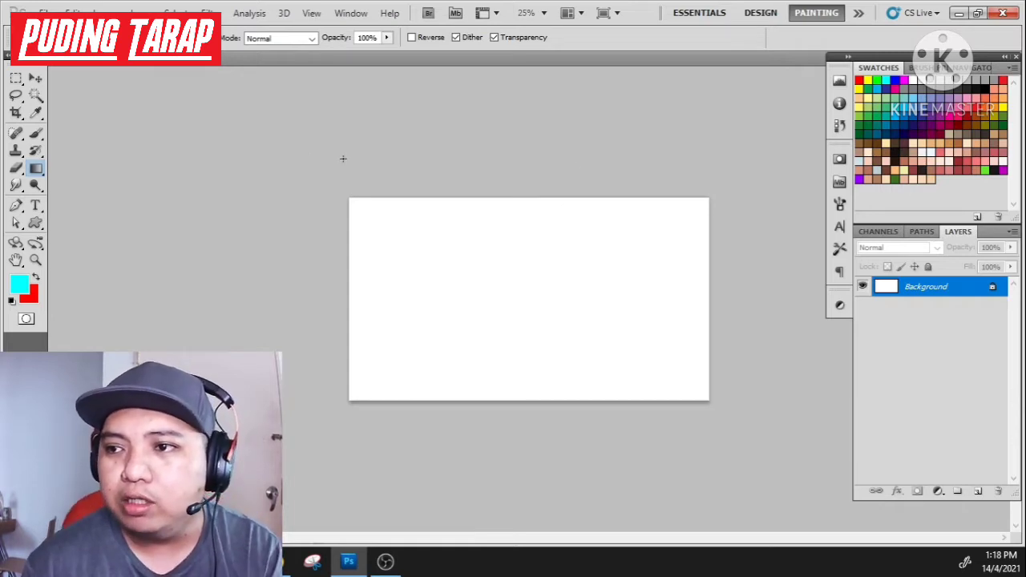
Switch to the browser and browse the "youtuber thumbnail" image results for a reference, opening the "Best YouTube Thumbnails" image before returning to Photoshop
click(278, 562)
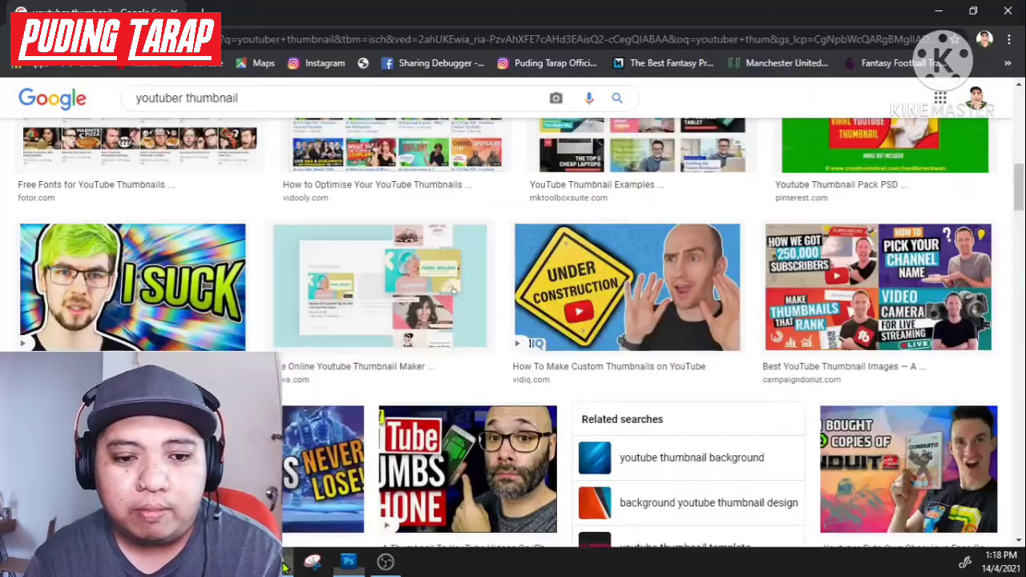
scroll(515, 377, up, 10)
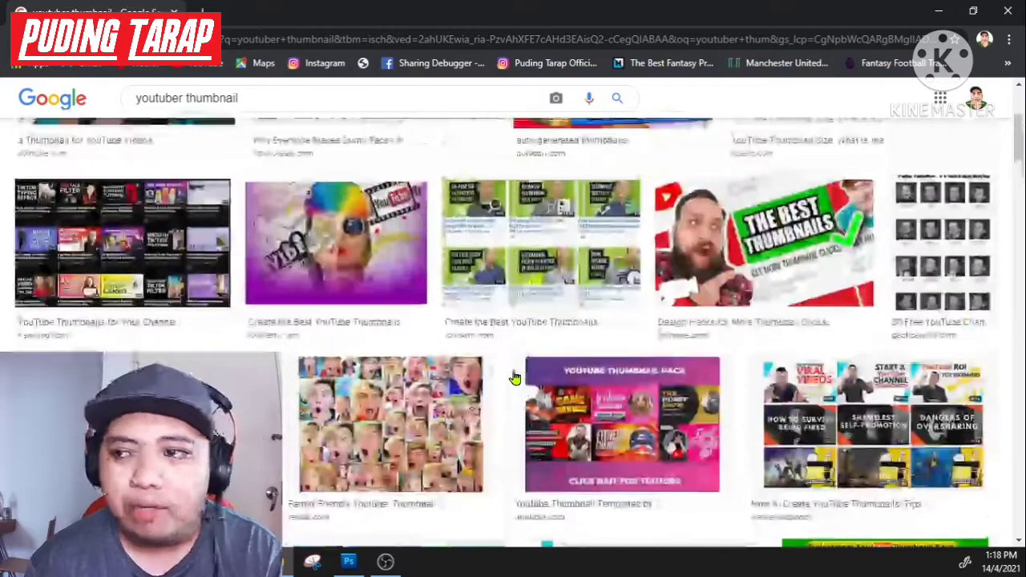
scroll(515, 377, up, 2)
scroll(518, 393, down, 10)
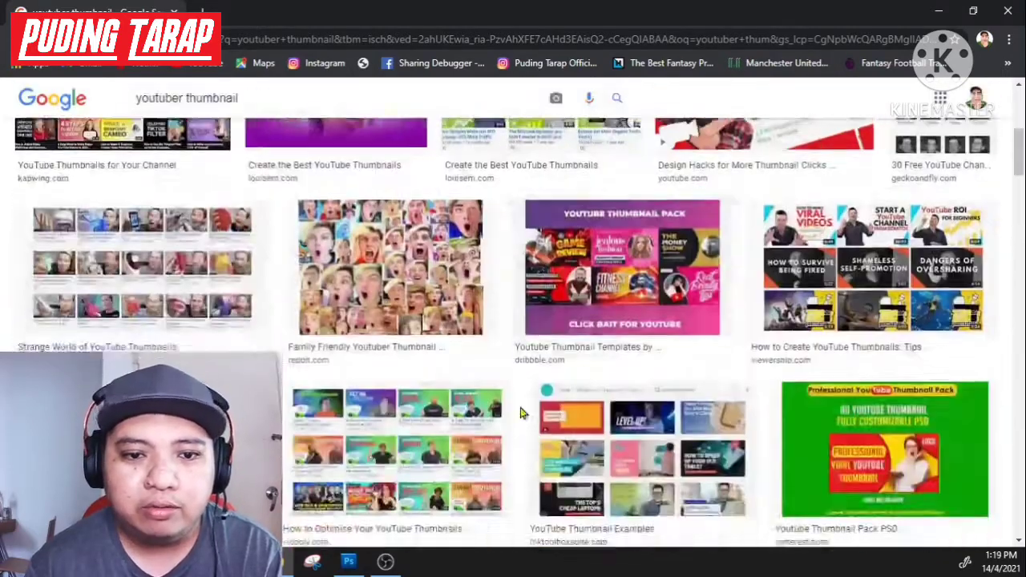
click(523, 425)
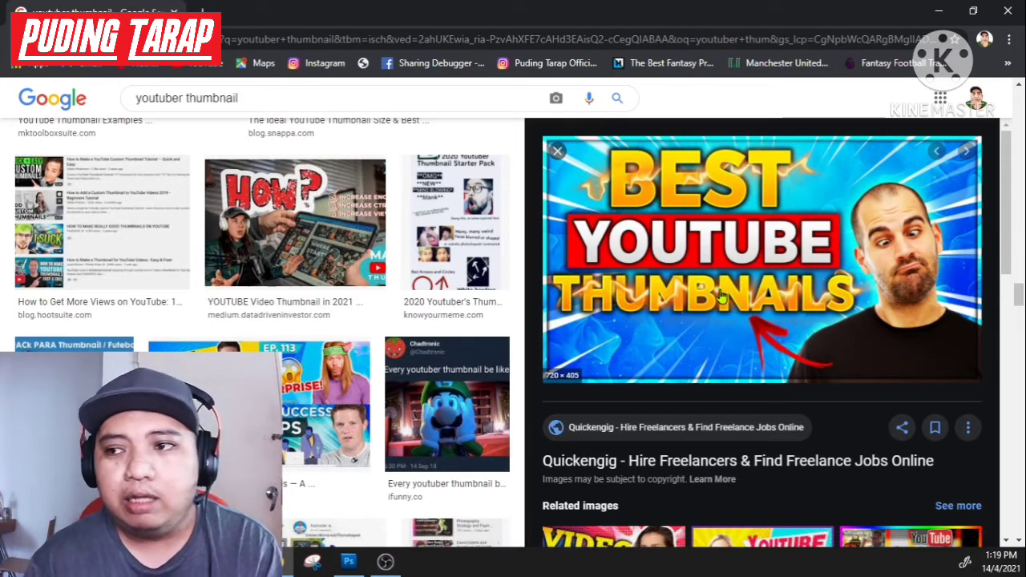
click(349, 561)
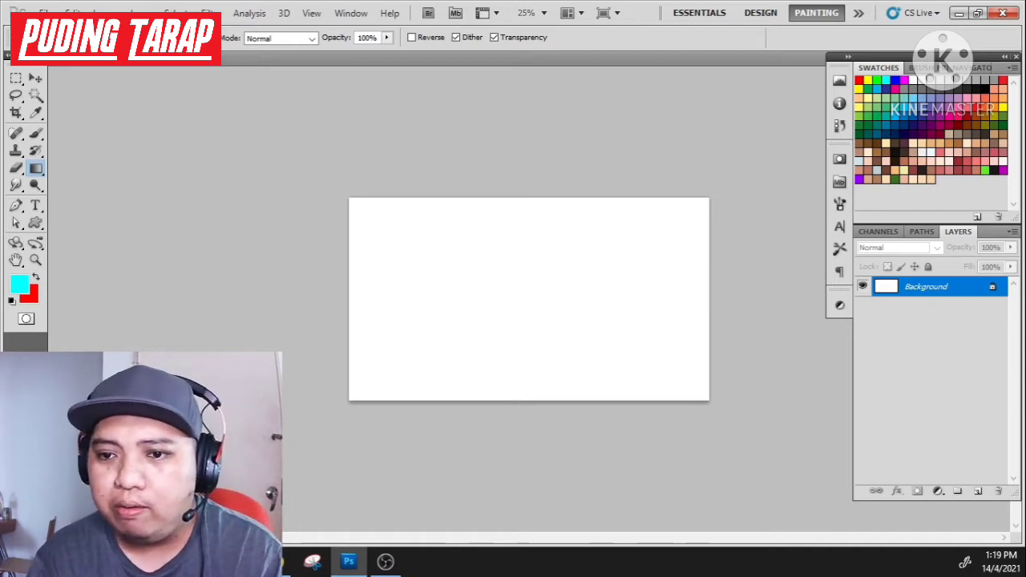
Add a new empty layer above the background and check the reference thumbnail in the browser again
key(ctrl+j)
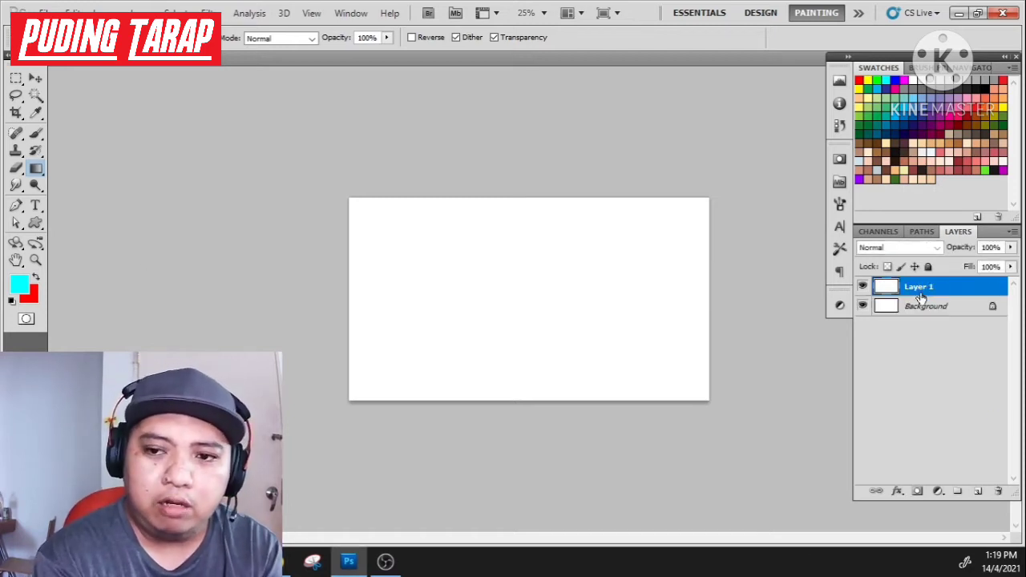
key(ctrl+z)
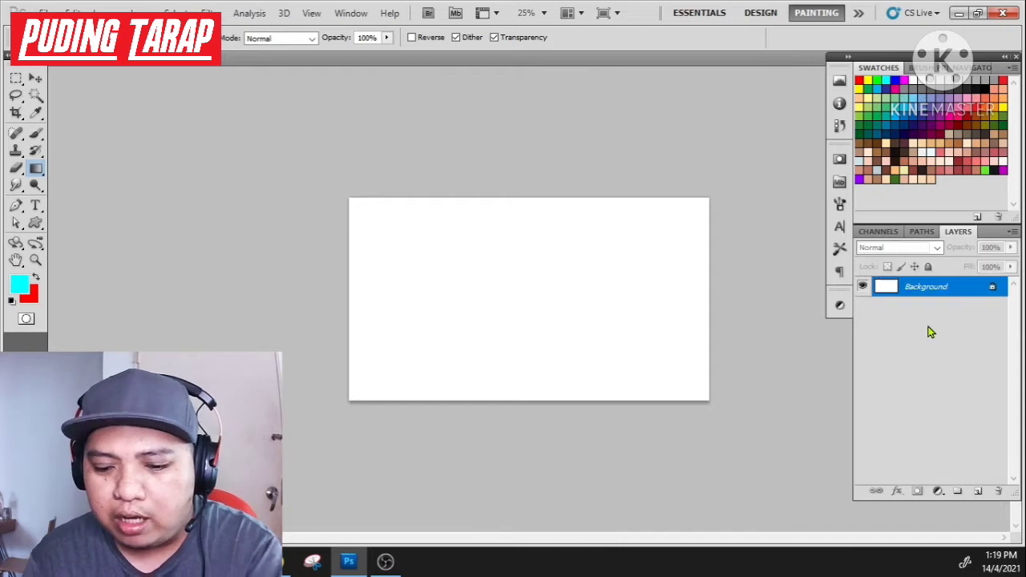
click(978, 492)
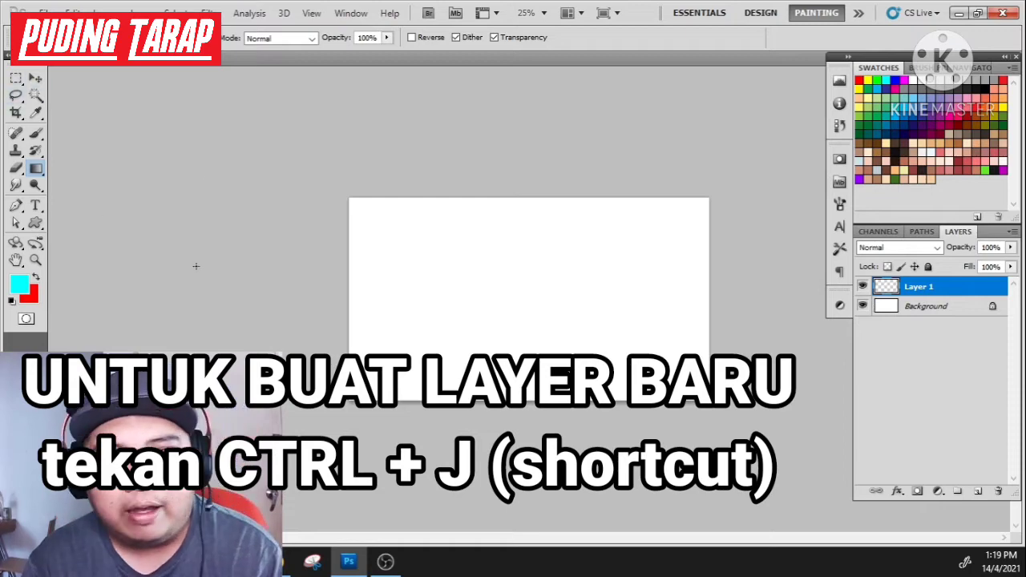
click(312, 562)
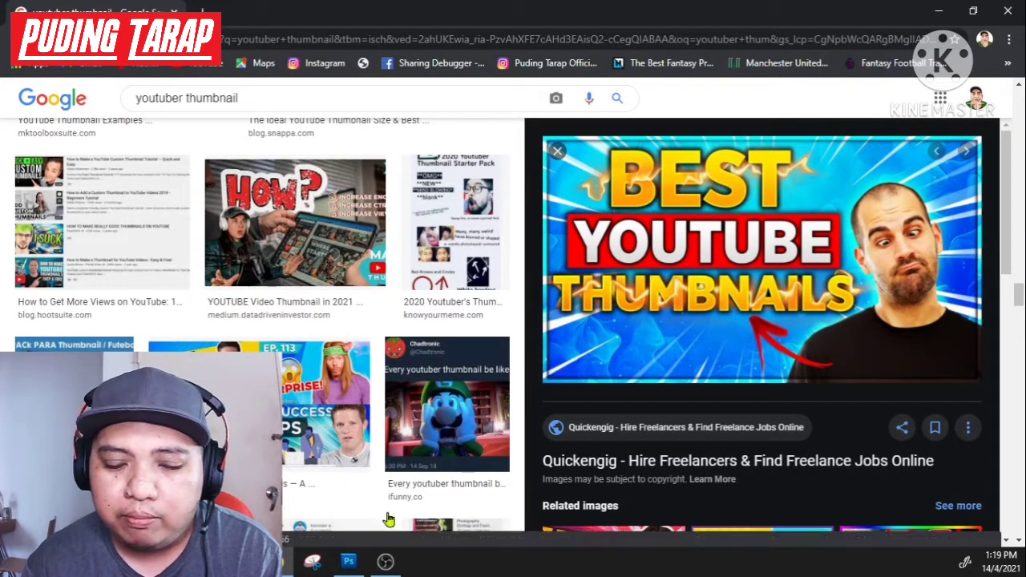
click(343, 565)
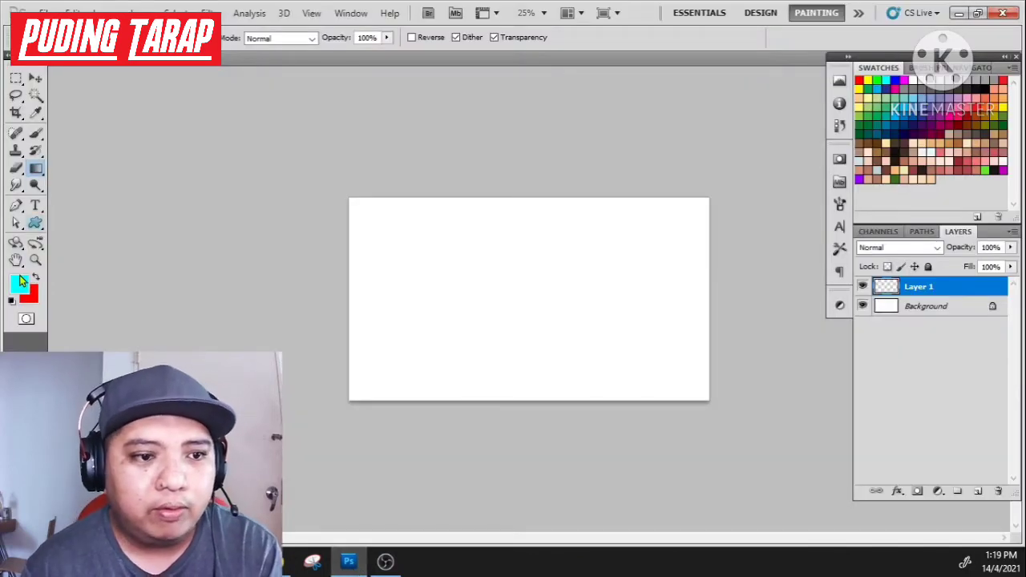
Try painting the whole new layer pure blue with the Brush tool, and undo the painting
click(35, 279)
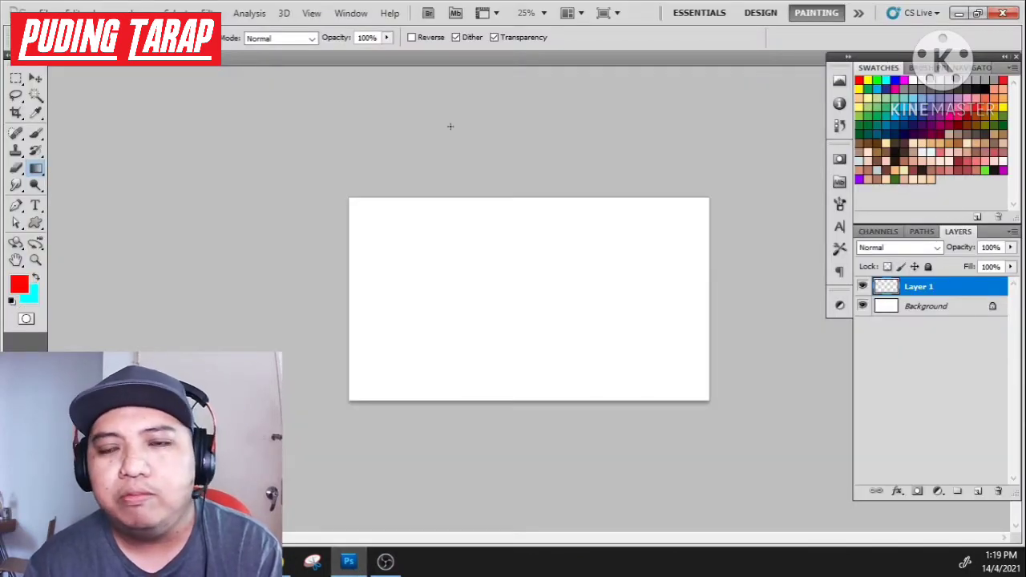
click(35, 133)
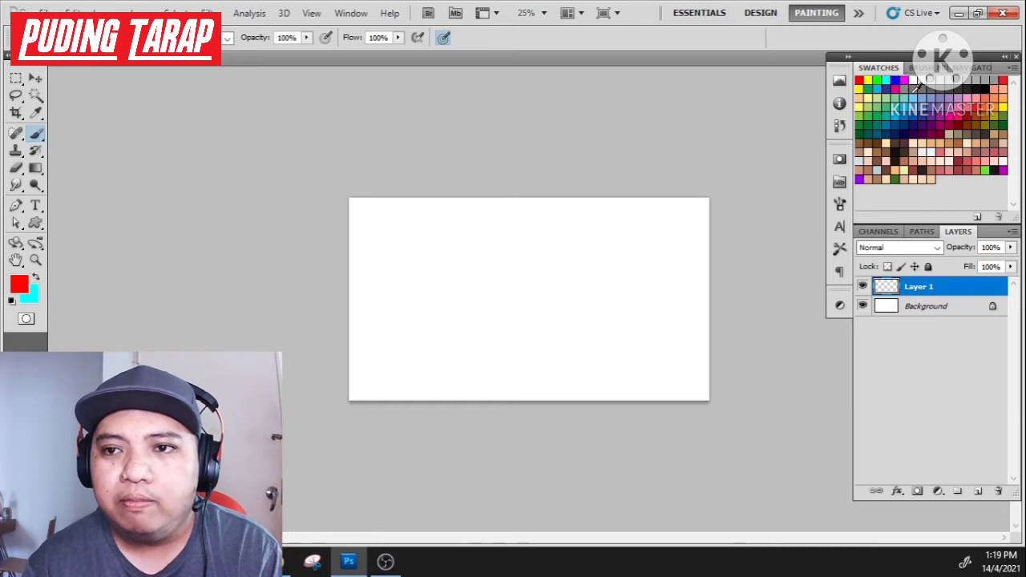
click(896, 81)
mouse_move(349, 210)
mouse_down()
mouse_move(350, 247)
mouse_move(315, 284)
mouse_move(377, 271)
mouse_move(346, 313)
mouse_move(328, 410)
mouse_move(502, 291)
mouse_move(677, 149)
mouse_move(660, 206)
mouse_move(356, 422)
mouse_move(631, 352)
mouse_move(509, 392)
mouse_move(664, 392)
mouse_move(693, 348)
mouse_move(711, 210)
mouse_move(509, 364)
mouse_move(661, 296)
mouse_move(669, 326)
mouse_move(696, 283)
mouse_move(695, 160)
mouse_move(717, 342)
mouse_up()
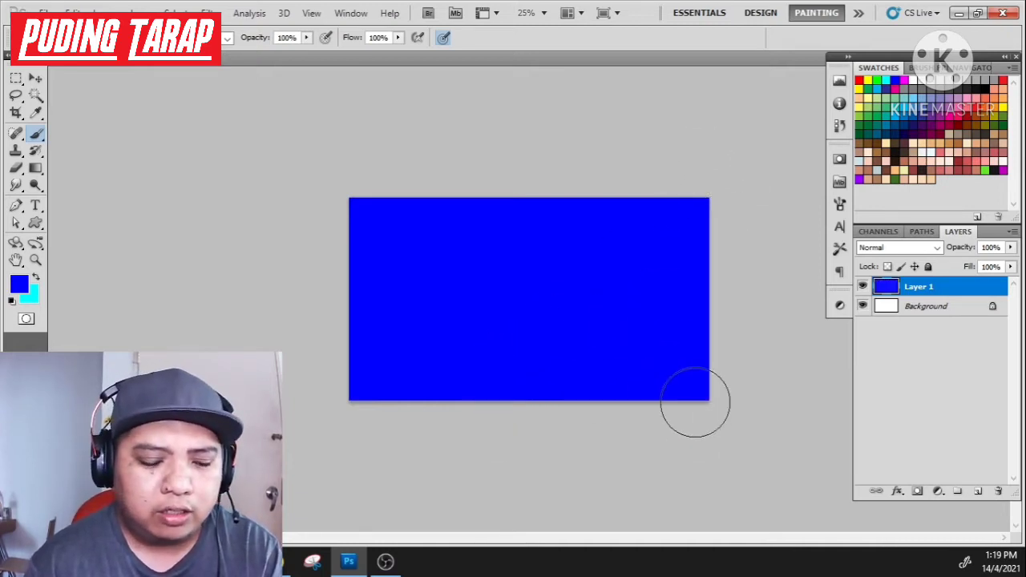
key(ctrl+z)
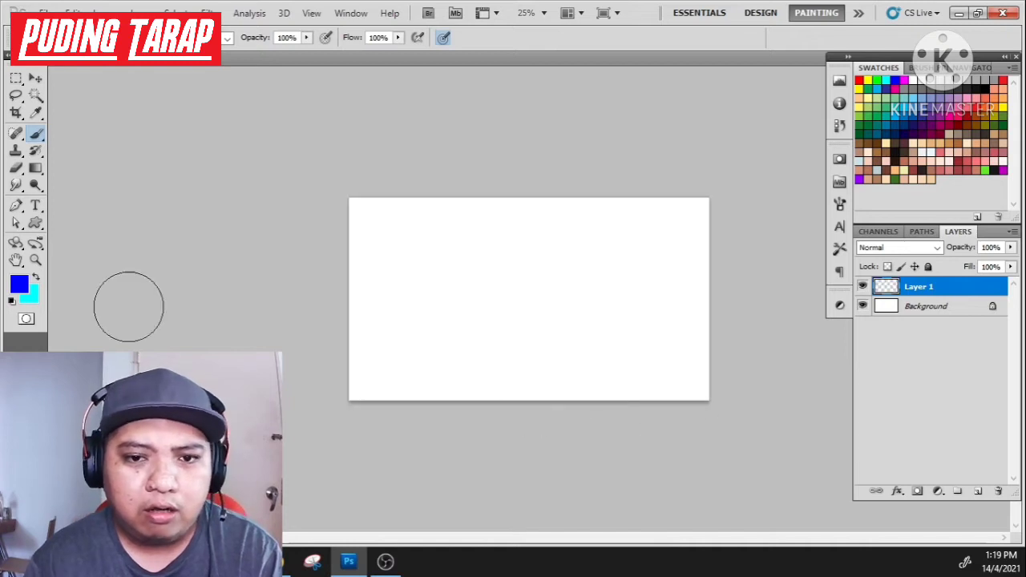
Set the background colour to black, try blue-to-black gradients in several directions on the layer, and delete that layer
click(35, 168)
click(29, 301)
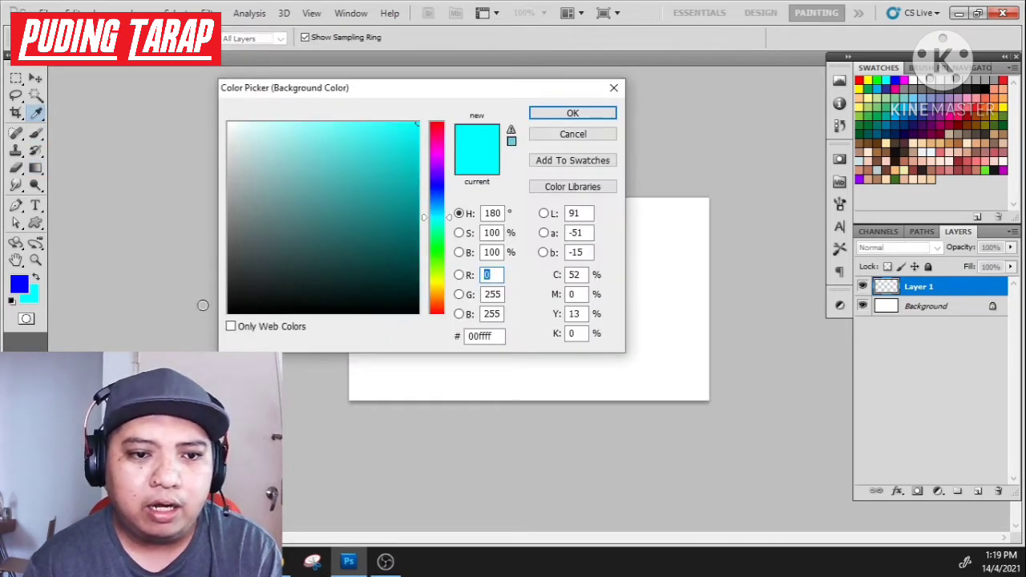
click(229, 312)
key(Return)
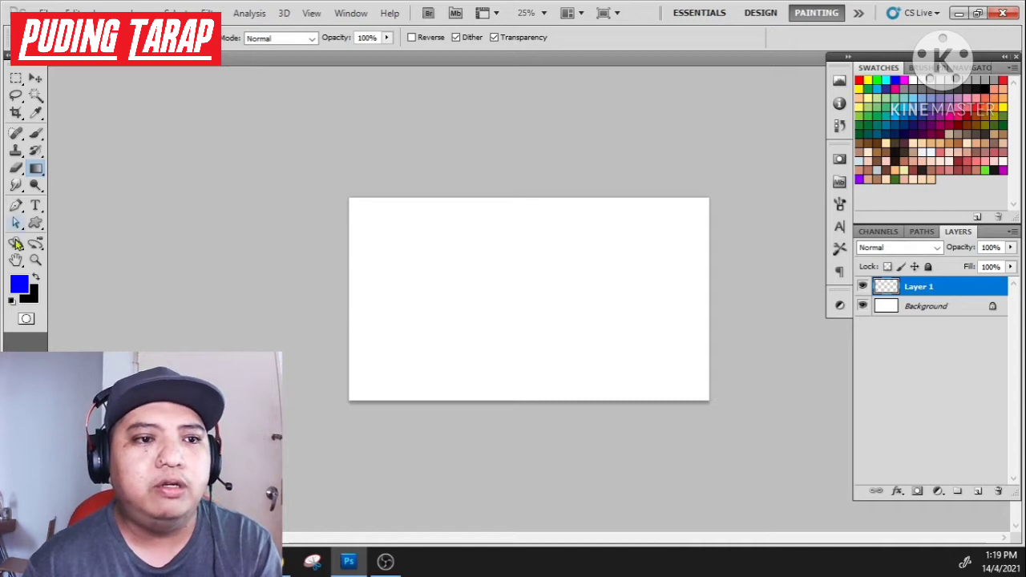
drag(511, 165, 566, 543)
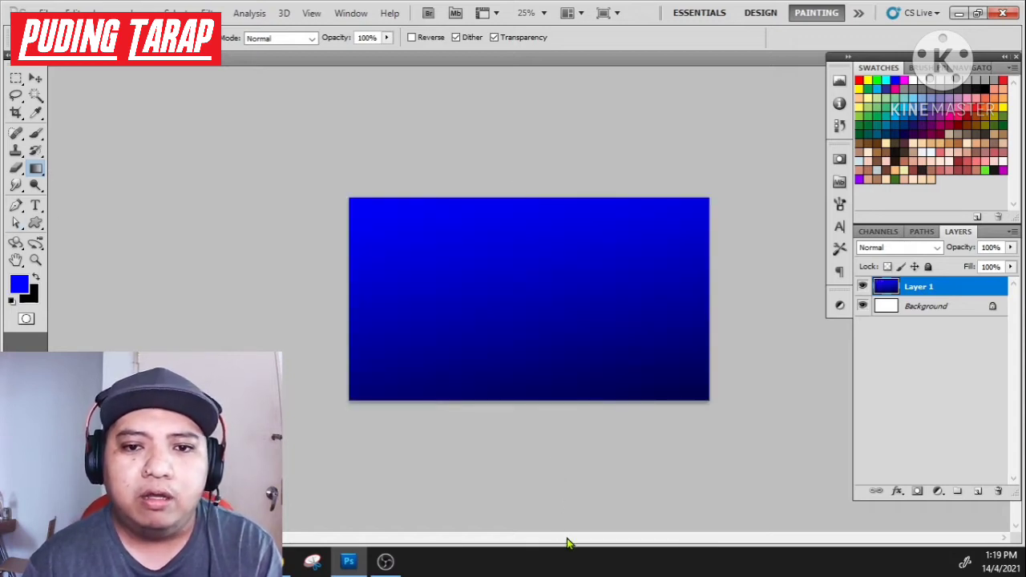
drag(481, 277, 666, 404)
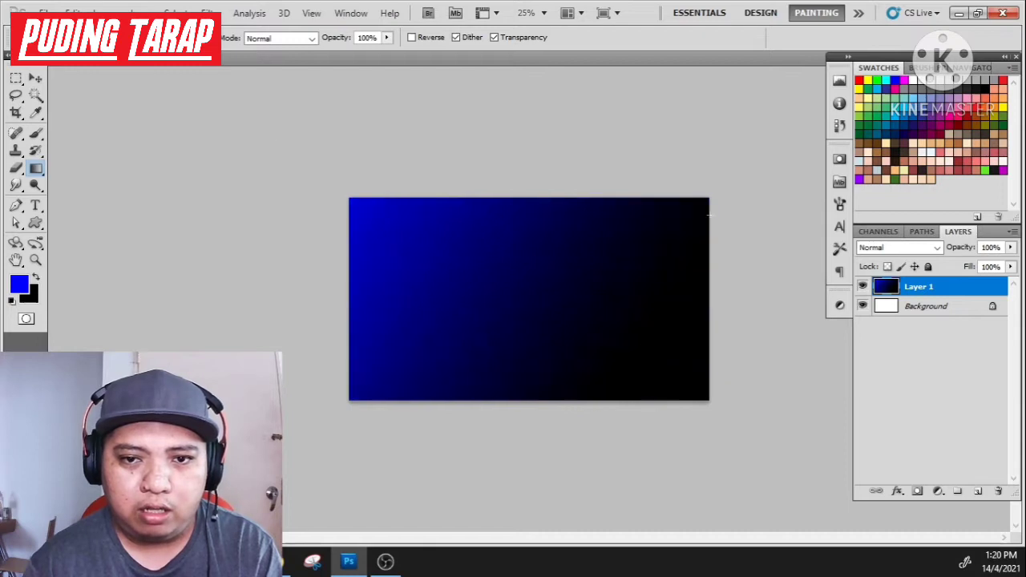
drag(745, 155, 296, 383)
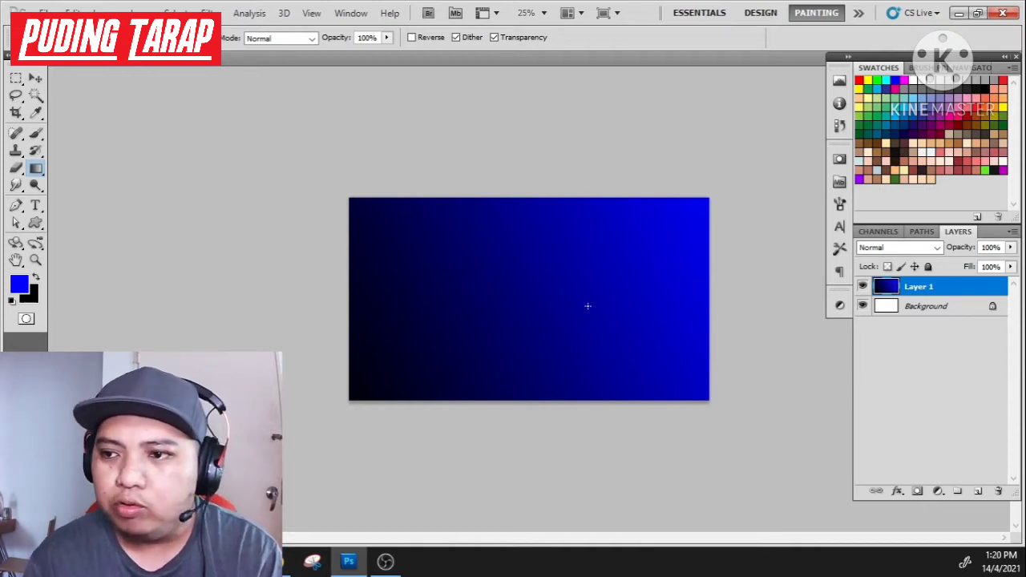
click(1000, 494)
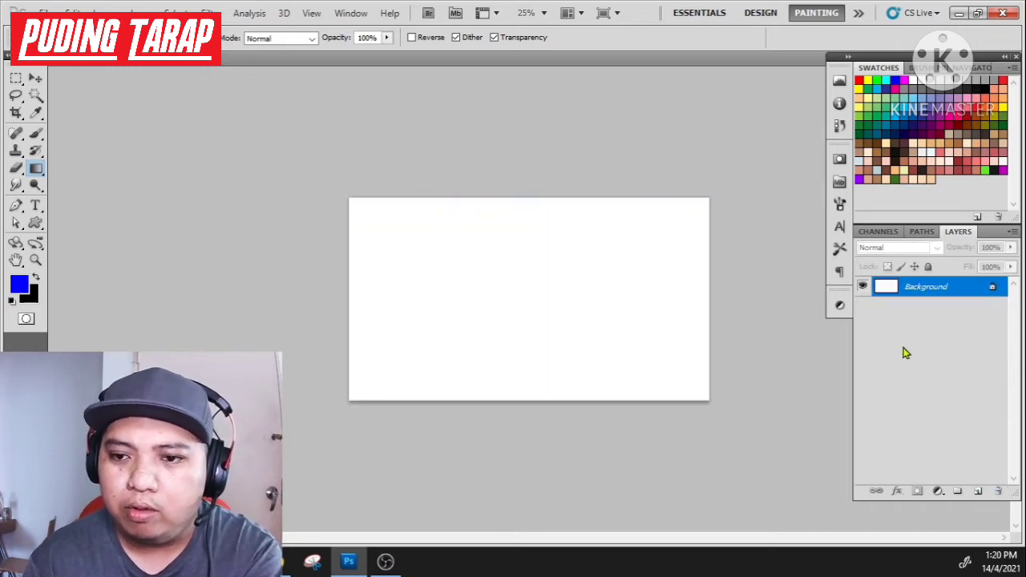
Add a new empty layer above the background and choose the Paint Bucket tool for filling it
click(979, 491)
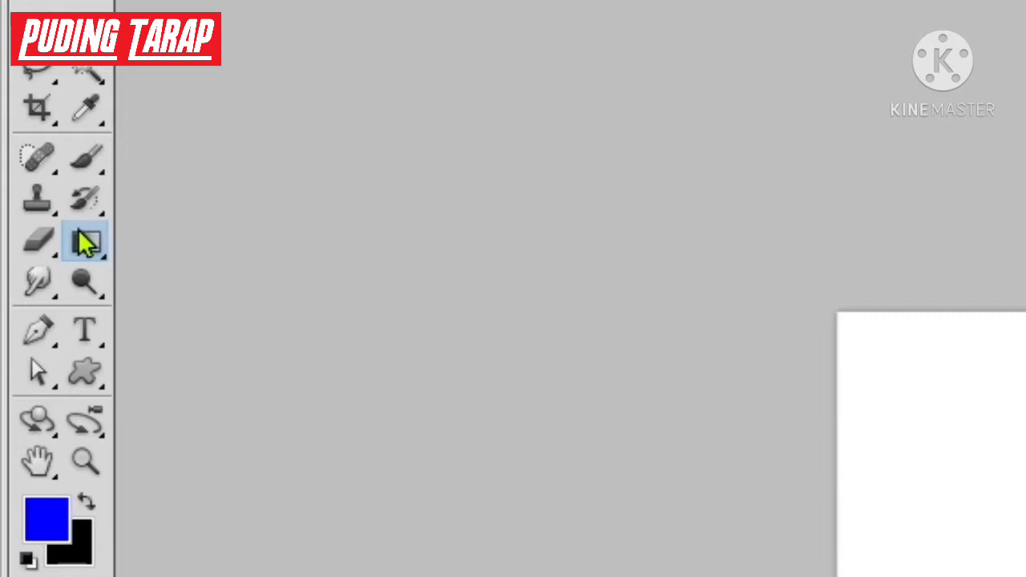
right_click(87, 242)
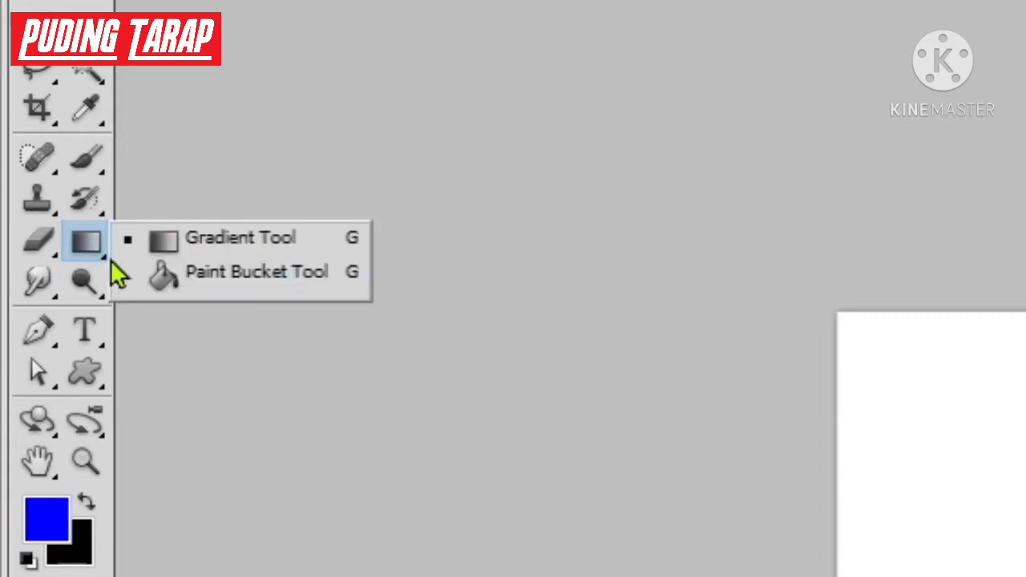
click(184, 282)
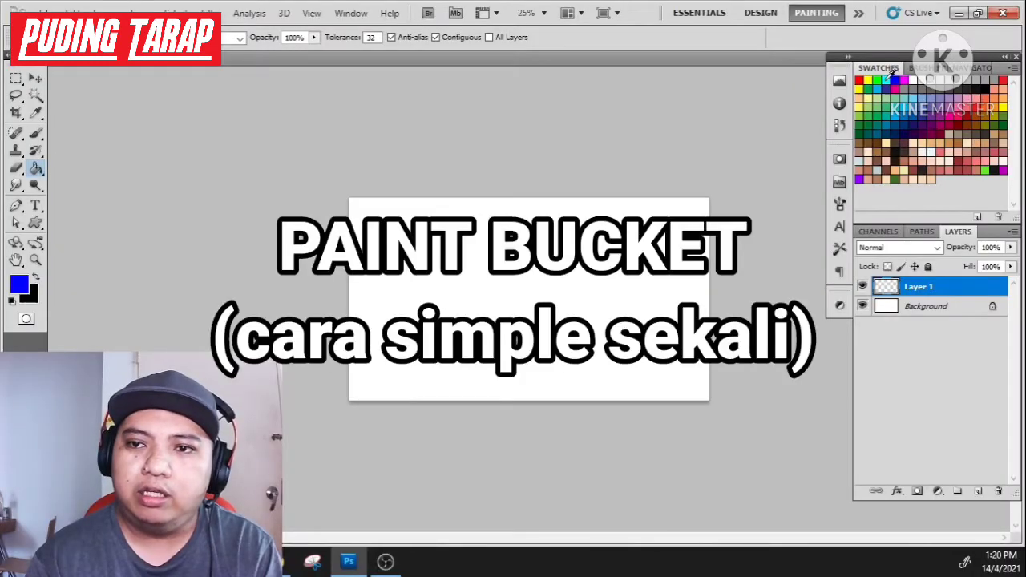
Try filling the new layer with cyan from the swatches, and undo the fill
click(886, 80)
click(485, 300)
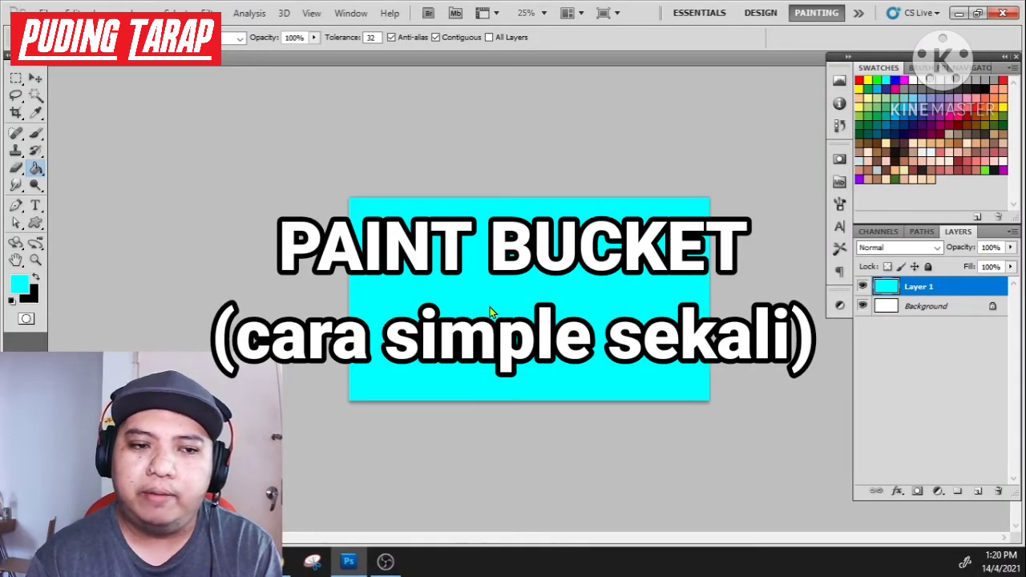
key(ctrl+z)
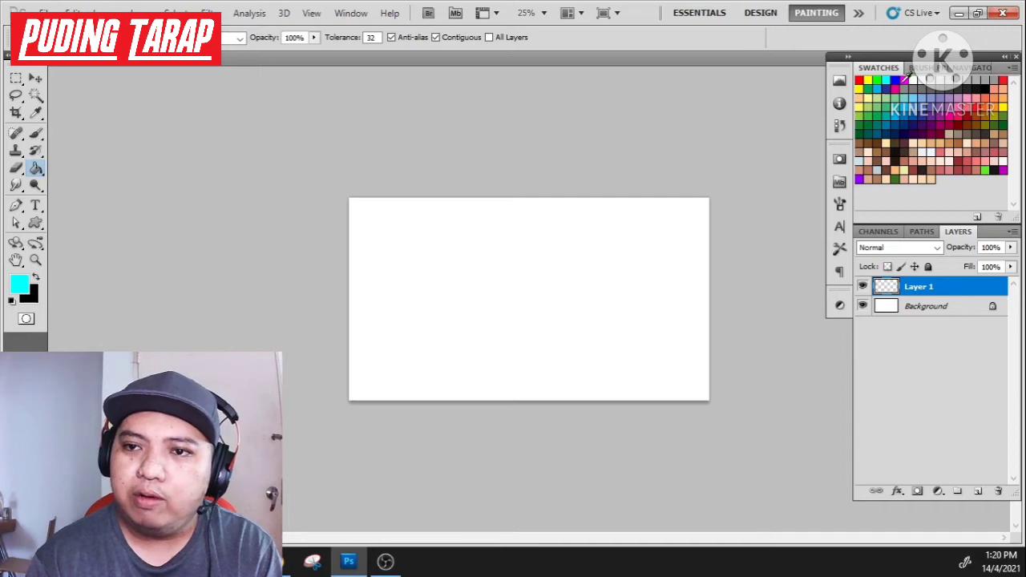
Check the reference thumbnail's background colour in the browser and fill the empty layer with sky blue in Photoshop
click(313, 561)
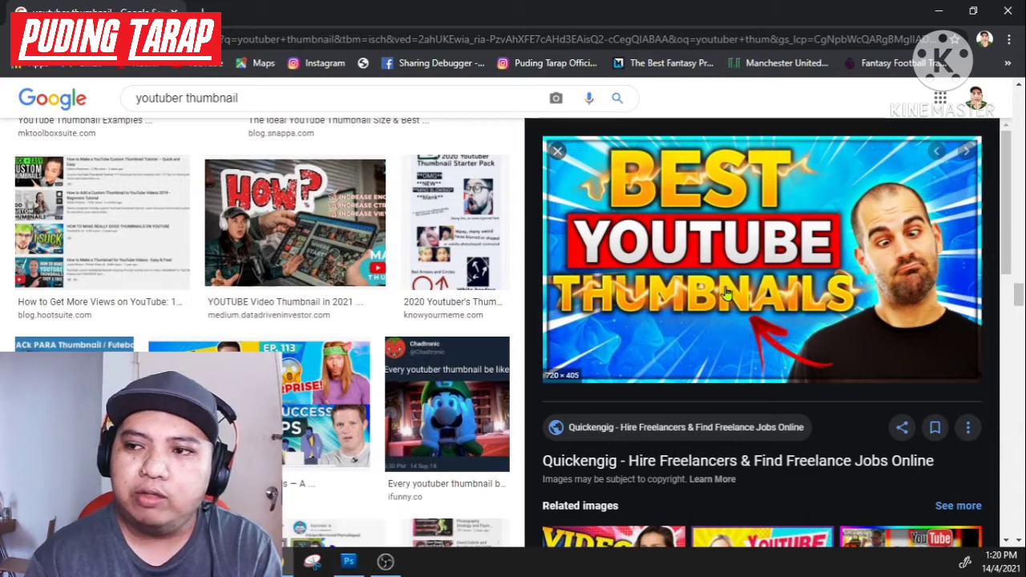
click(349, 561)
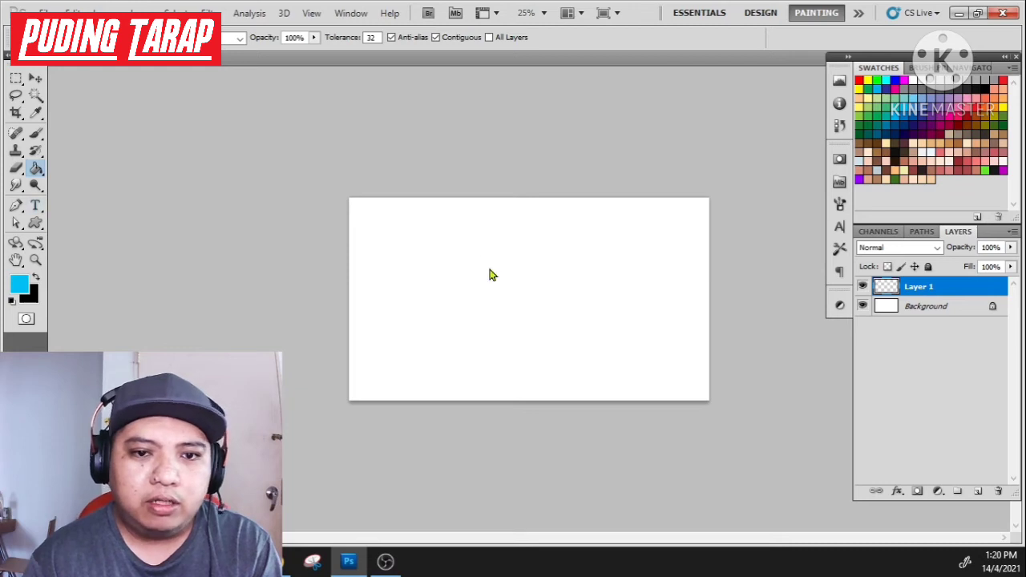
click(461, 268)
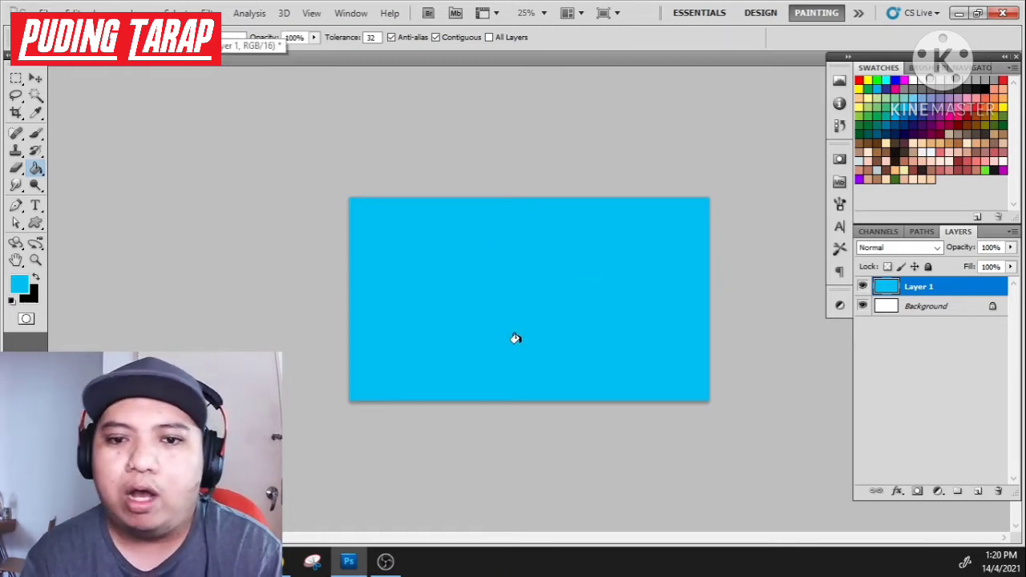
Place the cut-out portrait of the man in the red beanie from the PT folder into the thumbnail document
click(46, 13)
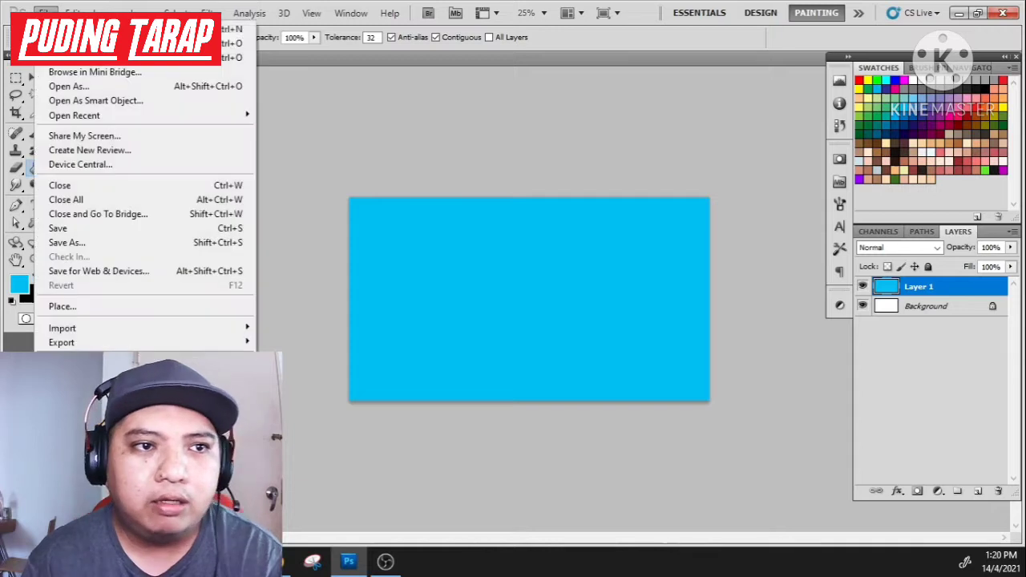
click(91, 312)
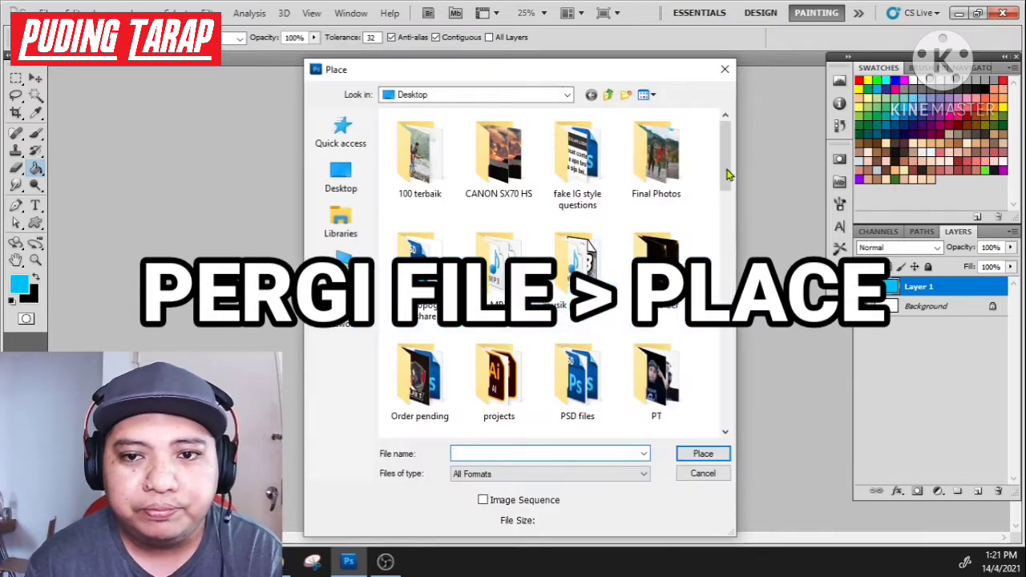
drag(728, 174, 725, 215)
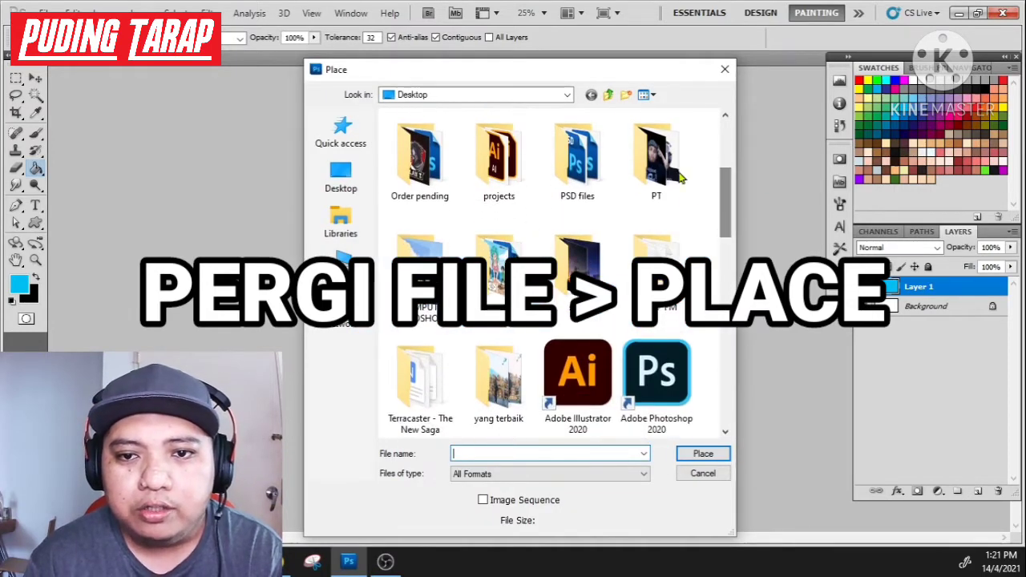
double_click(664, 155)
drag(725, 138, 739, 201)
click(577, 321)
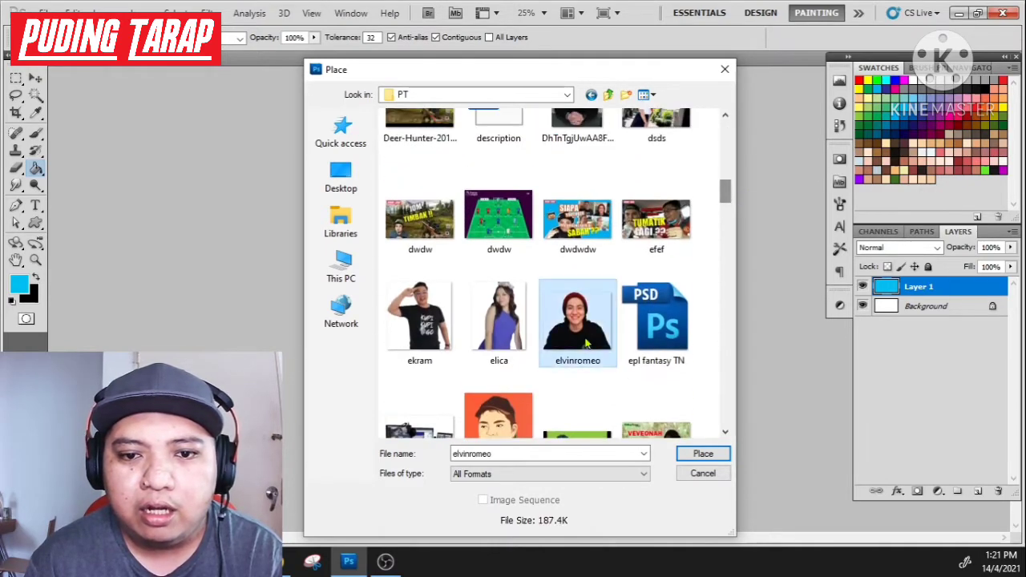
click(703, 454)
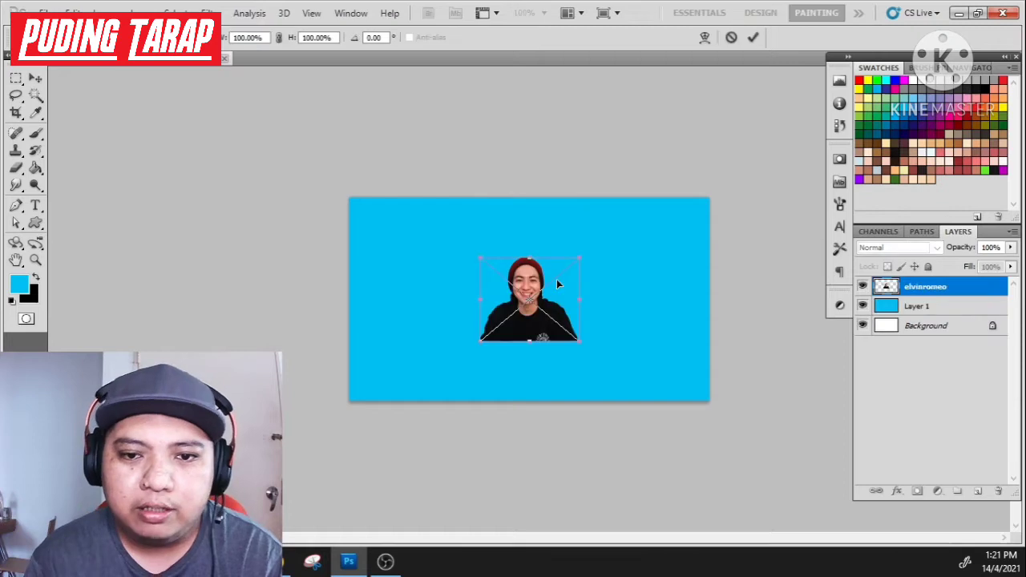
Enlarge the placed portrait proportionally, position it right of centre with its lower part past the canvas edge, and commit the placement
drag(578, 340, 768, 499)
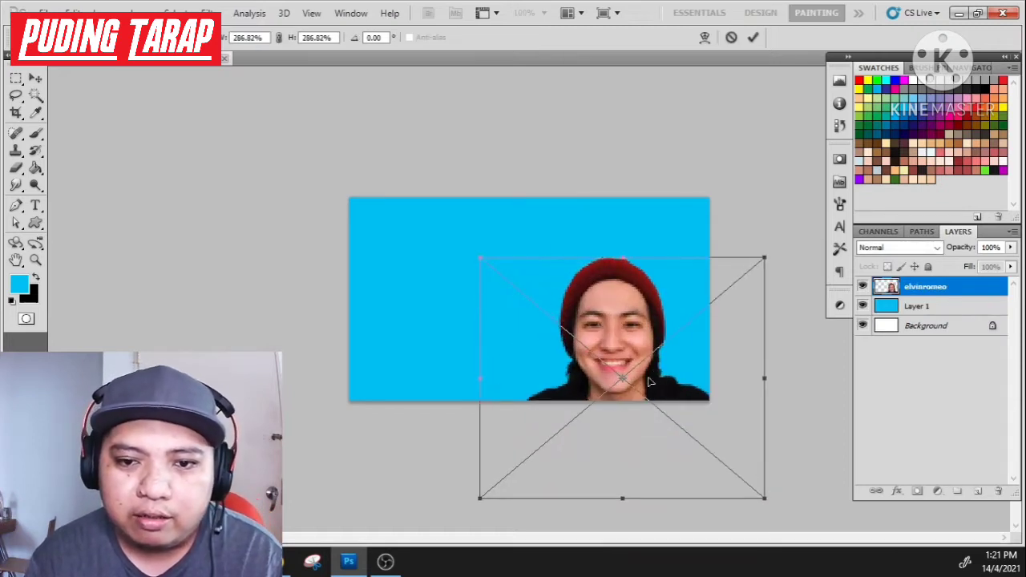
drag(675, 411, 602, 299)
drag(688, 386, 630, 335)
drag(586, 297, 654, 375)
key(Return)
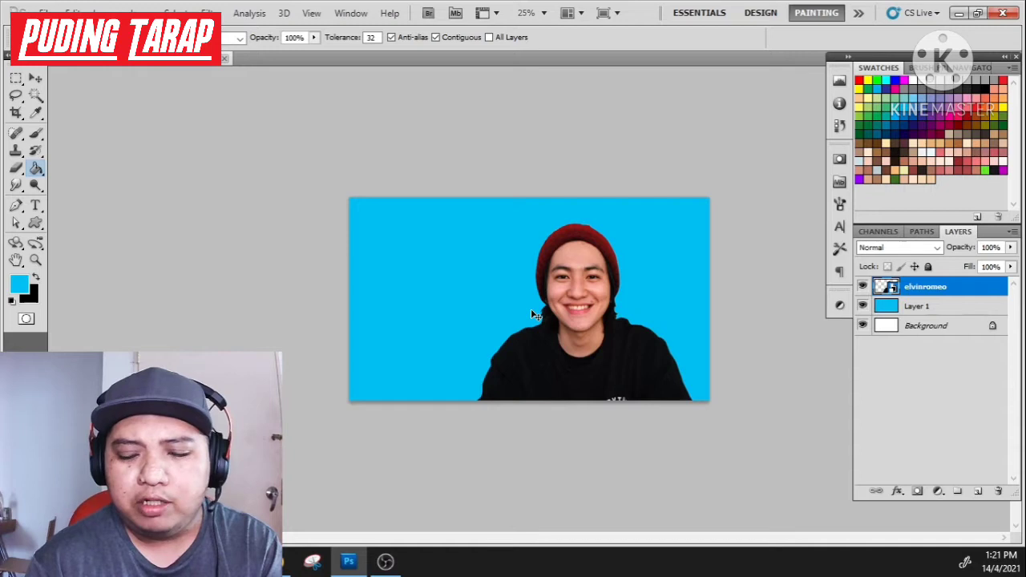
Compare with the reference thumbnail in the browser and move the portrait to the right side of the canvas with the Move tool
key(ctrl+plus)
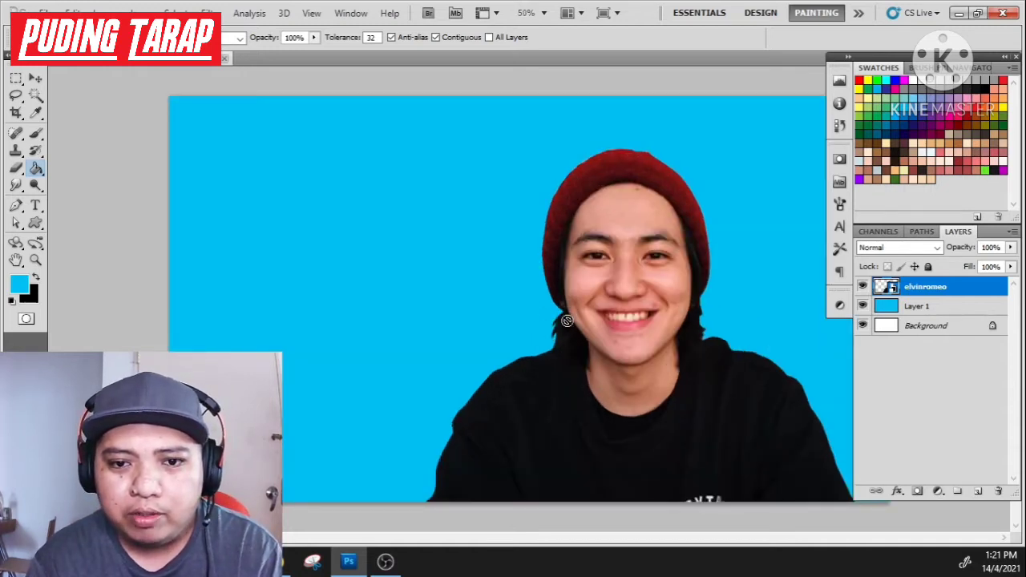
key(ctrl+minus)
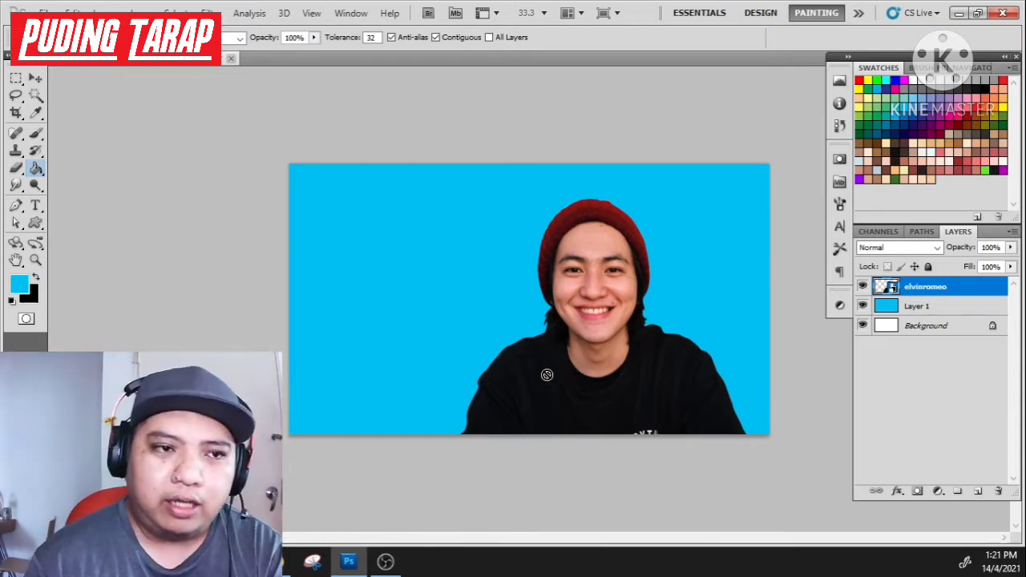
click(35, 78)
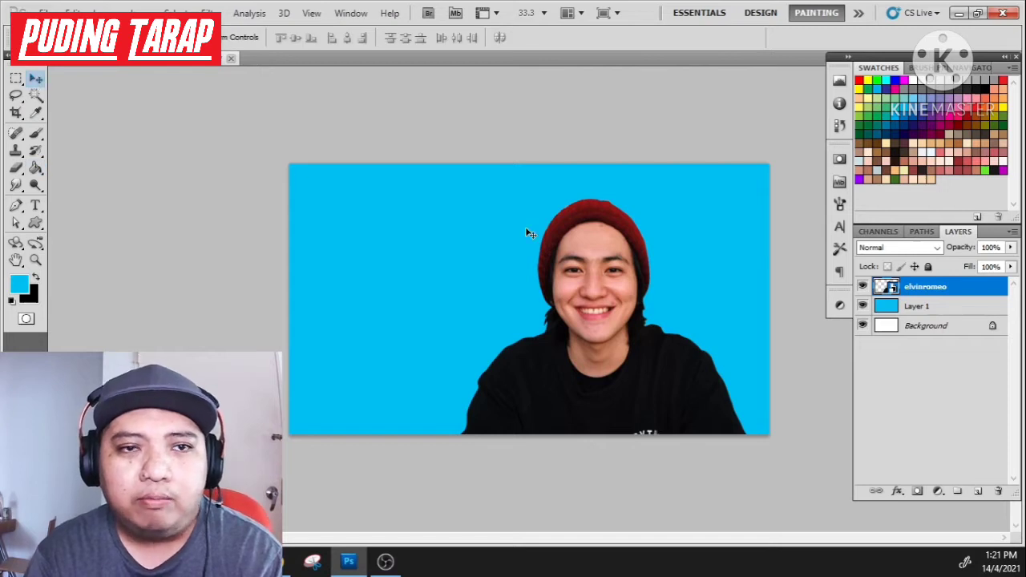
drag(616, 300, 626, 270)
click(313, 561)
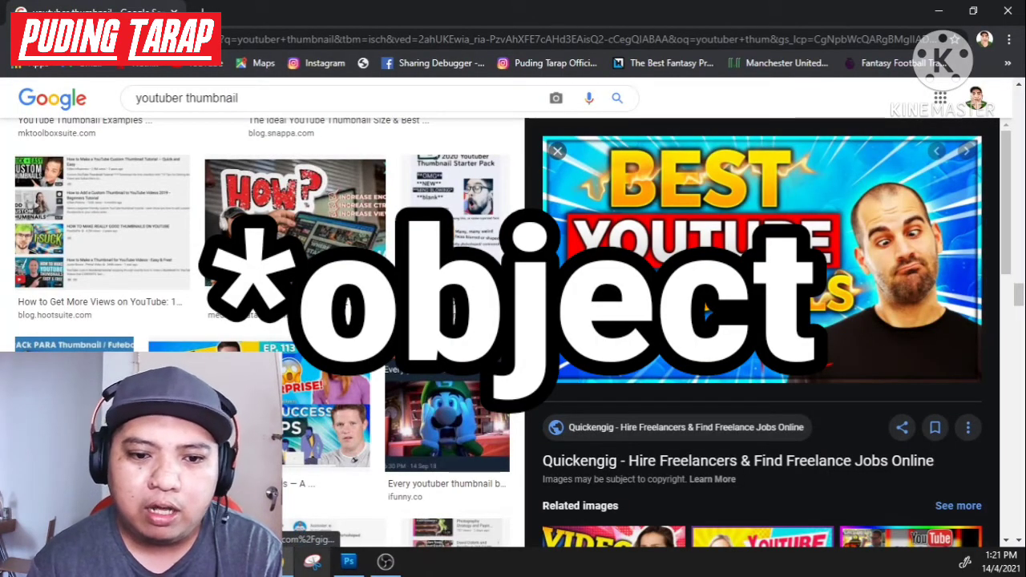
click(349, 561)
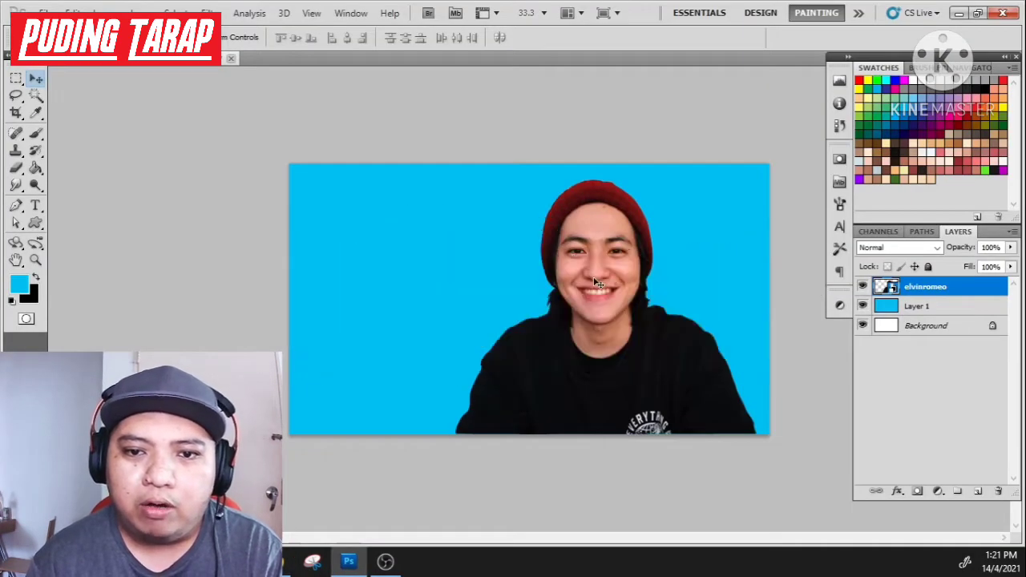
drag(619, 335, 632, 340)
mouse_move(288, 568)
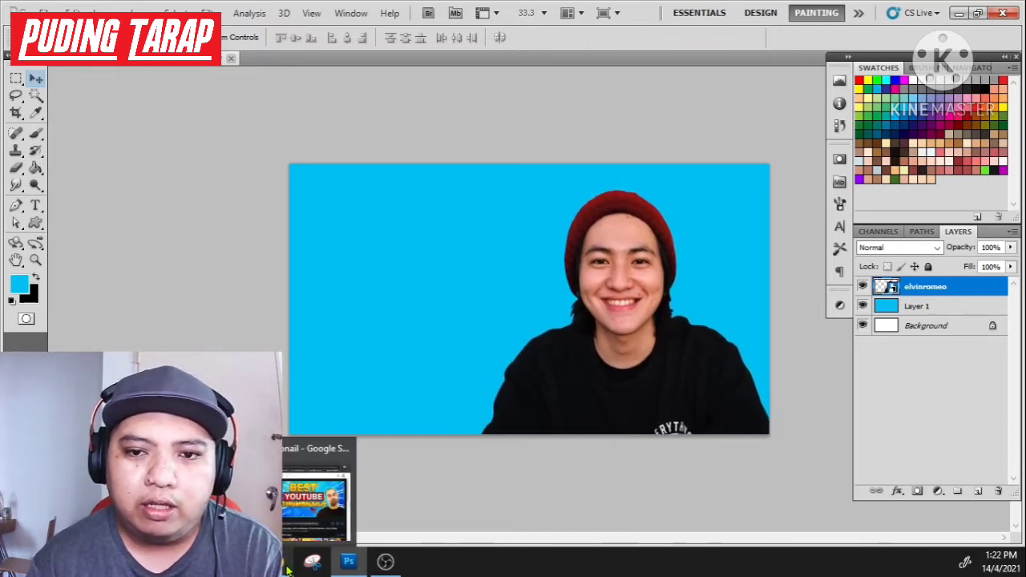
right_click(626, 270)
right_click(949, 288)
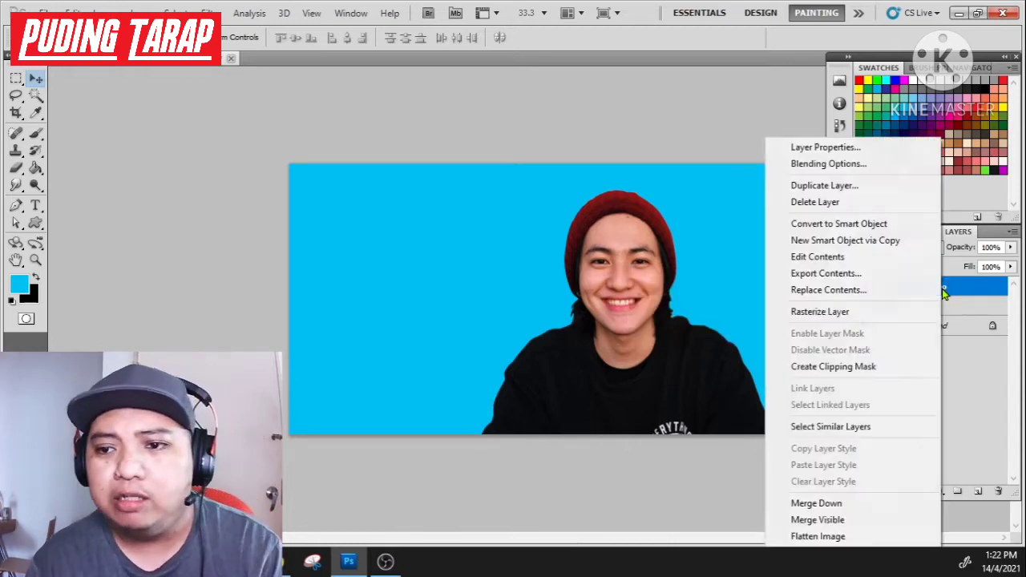
click(966, 292)
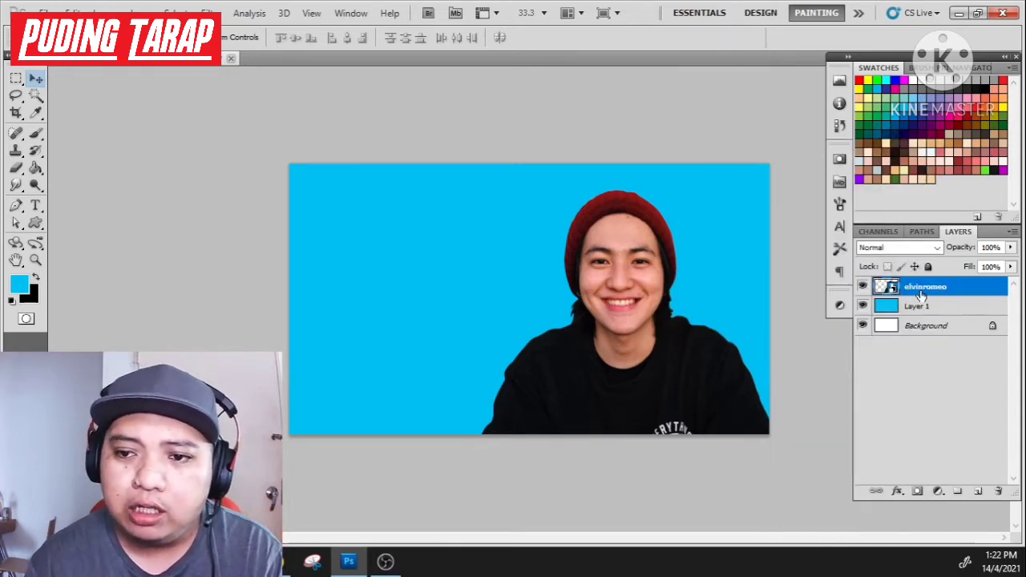
click(50, 13)
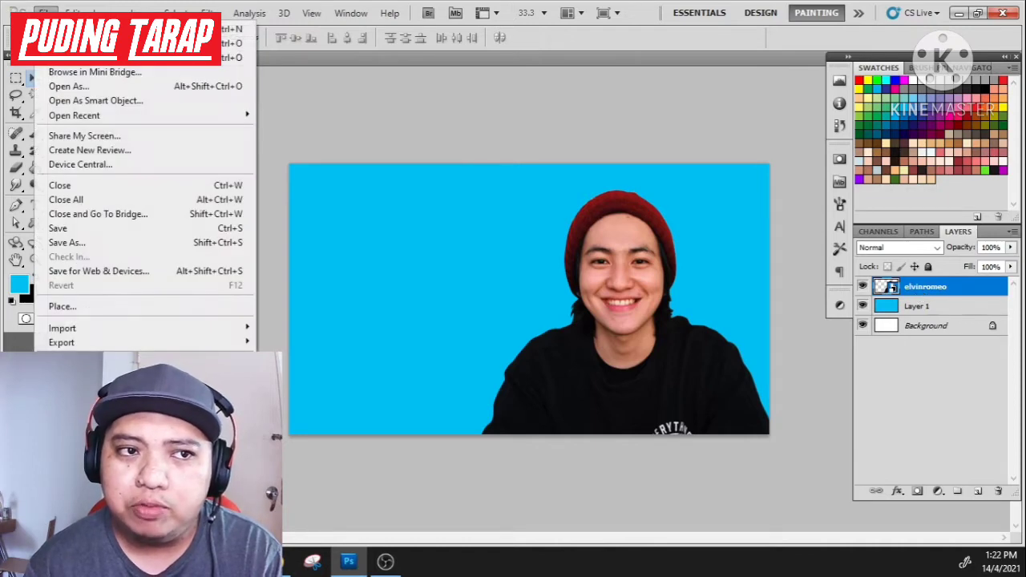
click(927, 289)
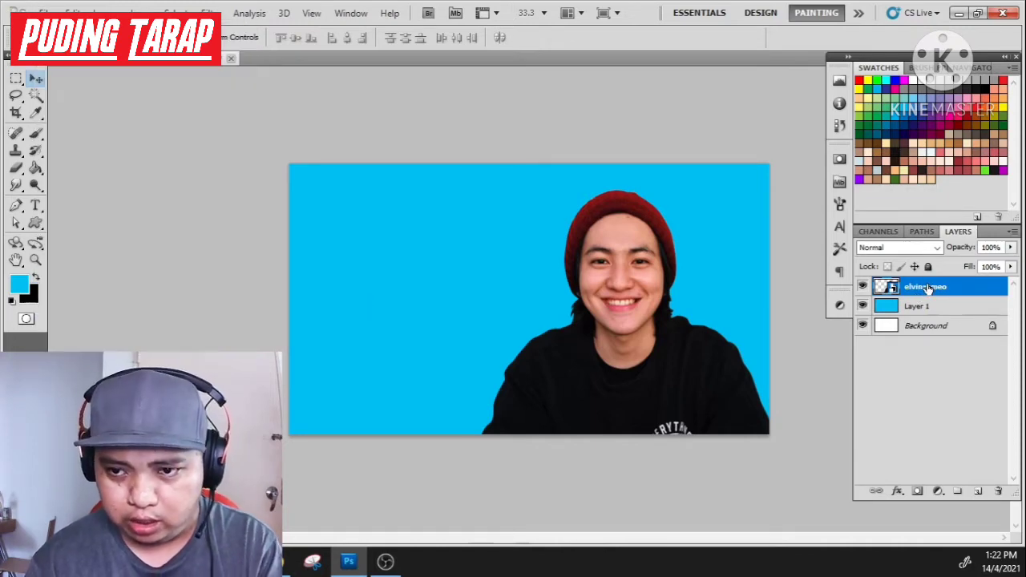
right_click(930, 289)
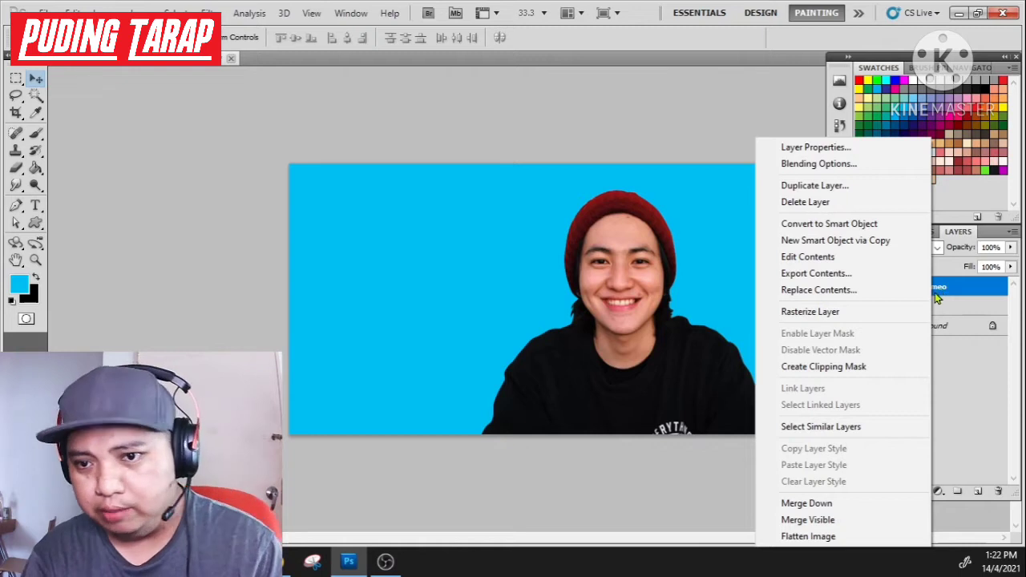
click(943, 294)
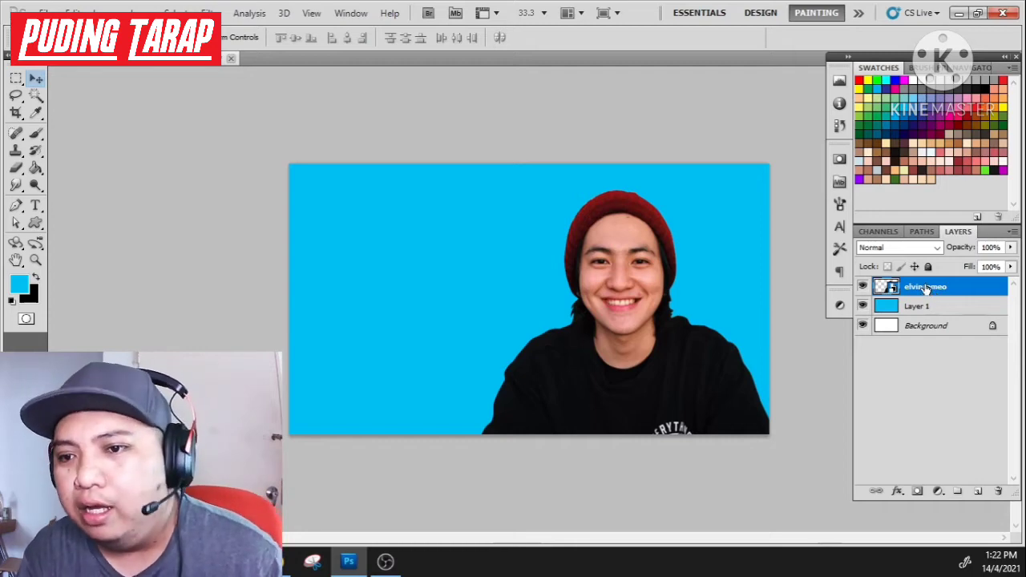
right_click(932, 290)
click(947, 289)
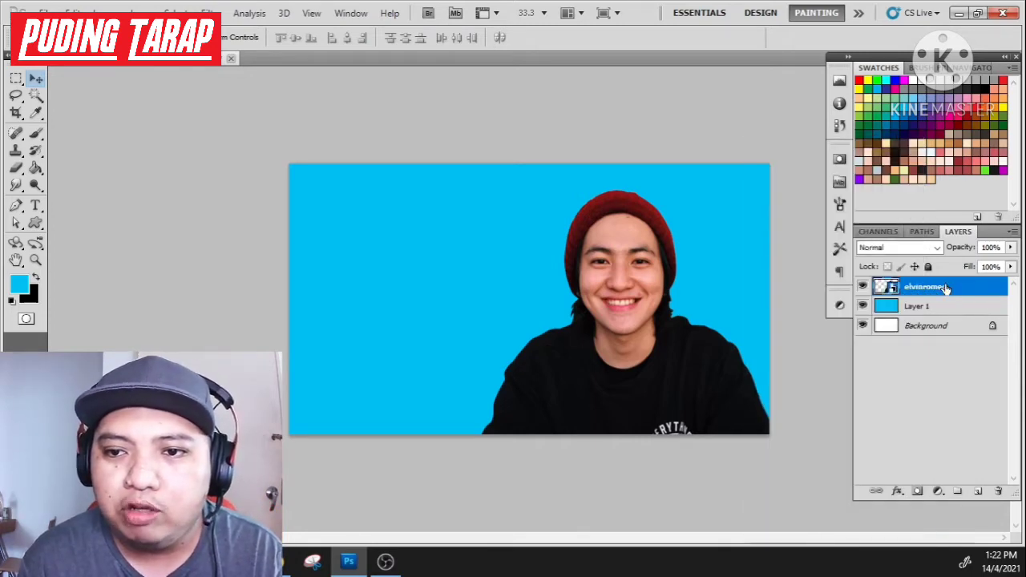
right_click(947, 289)
click(966, 291)
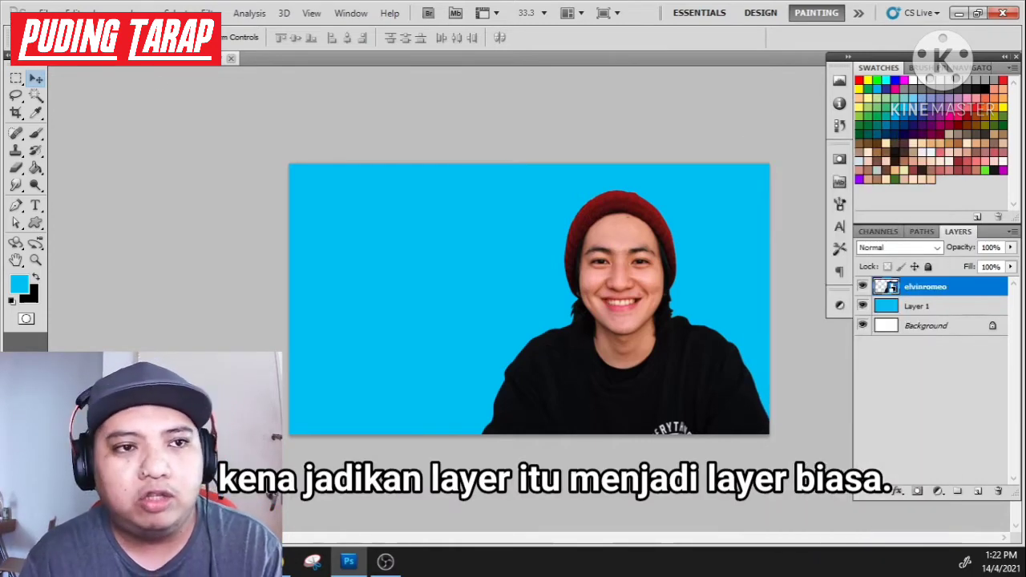
click(83, 7)
mouse_move(112, 8)
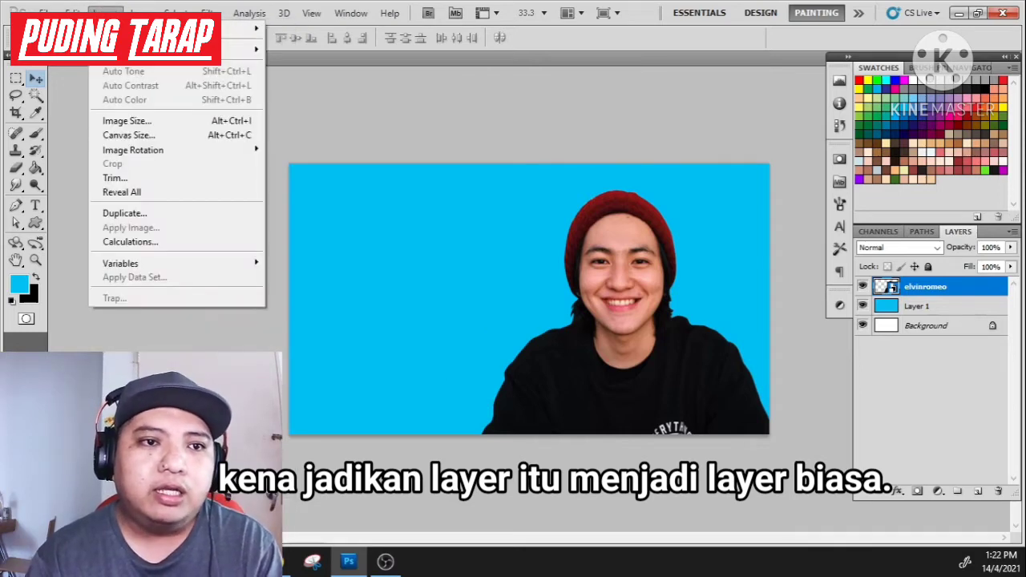
mouse_move(240, 49)
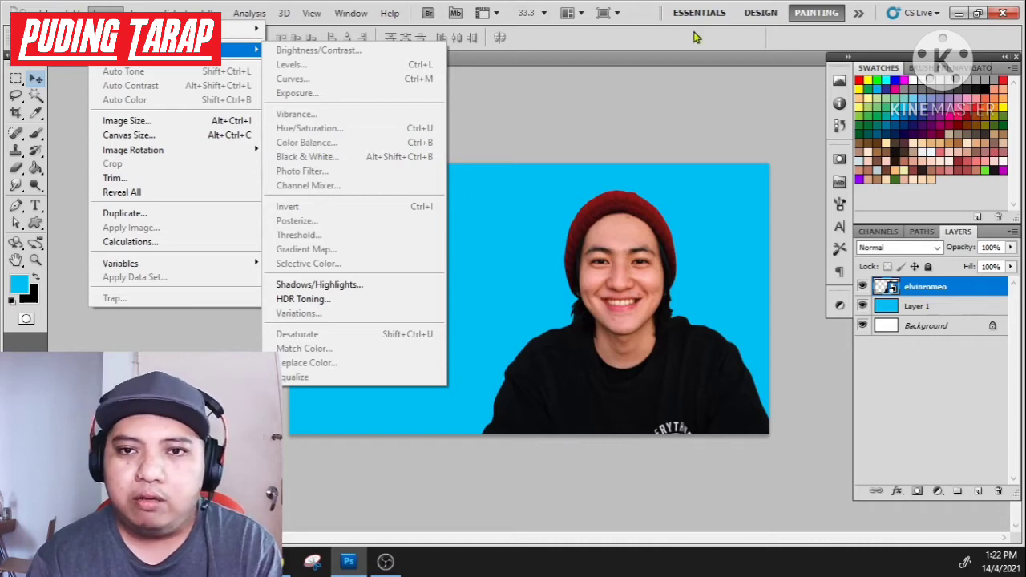
click(792, 101)
Rasterize the placed portrait's smart object layer into a normal layer
right_click(937, 288)
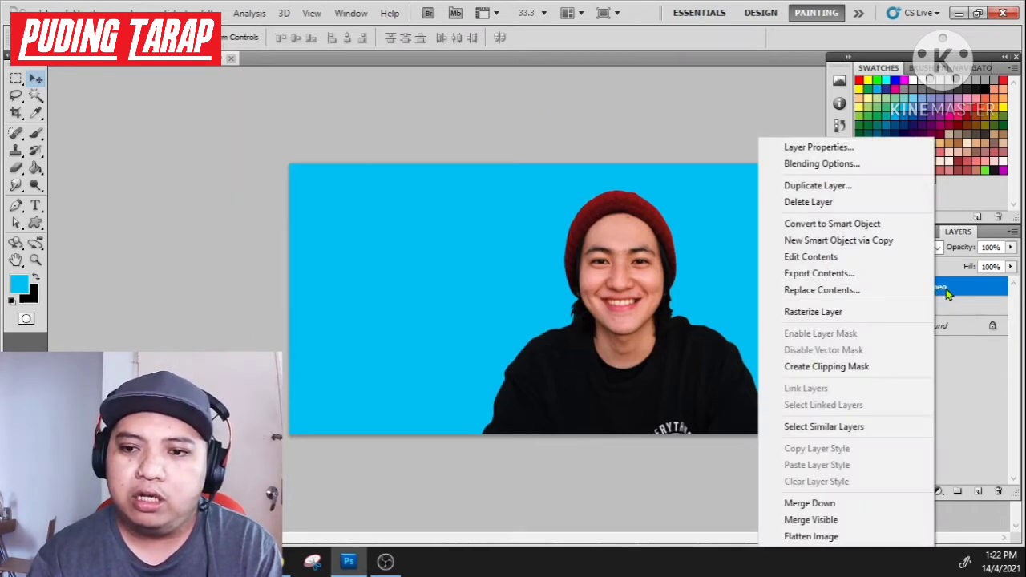
right_click(951, 295)
click(959, 294)
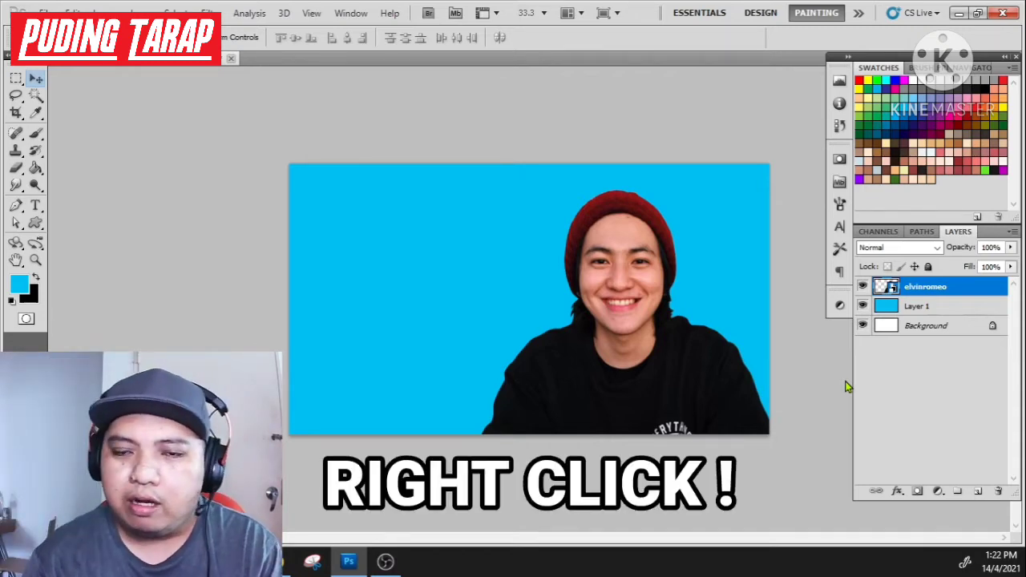
right_click(933, 297)
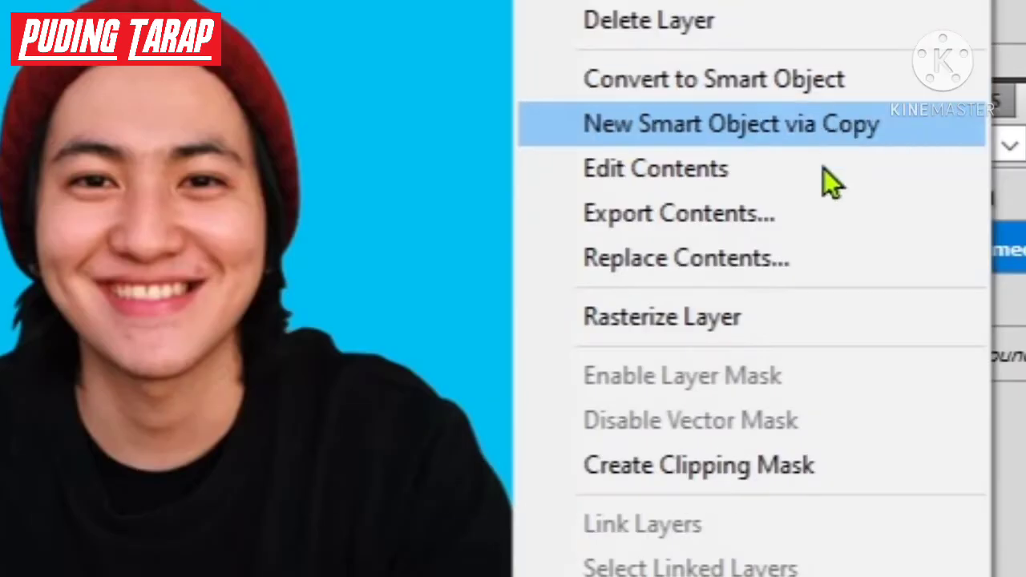
click(814, 315)
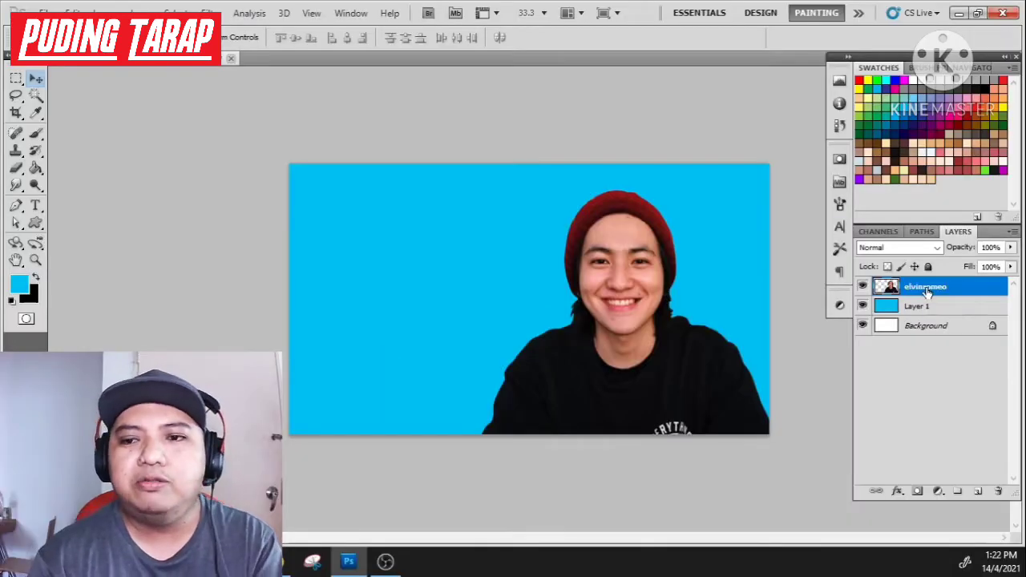
right_click(928, 293)
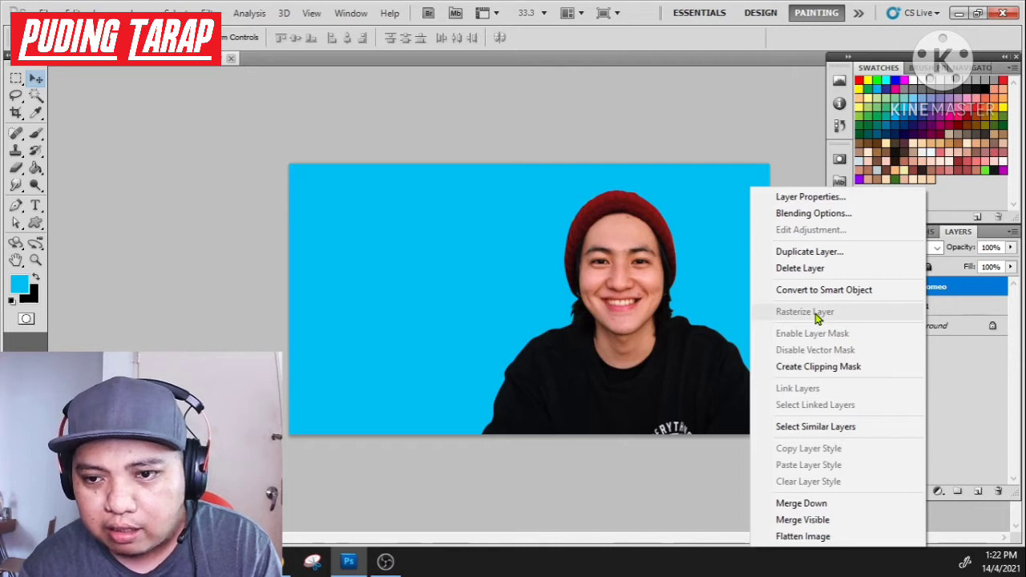
click(993, 386)
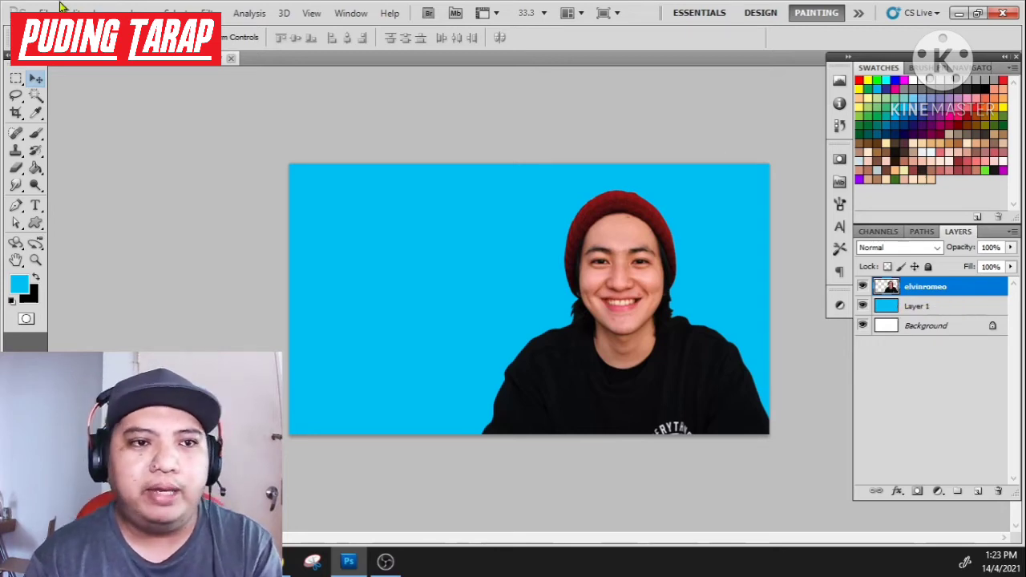
Try adjusting the black and white input levels of the portrait layer with Levels, and cancel the adjustment
click(104, 12)
mouse_move(241, 49)
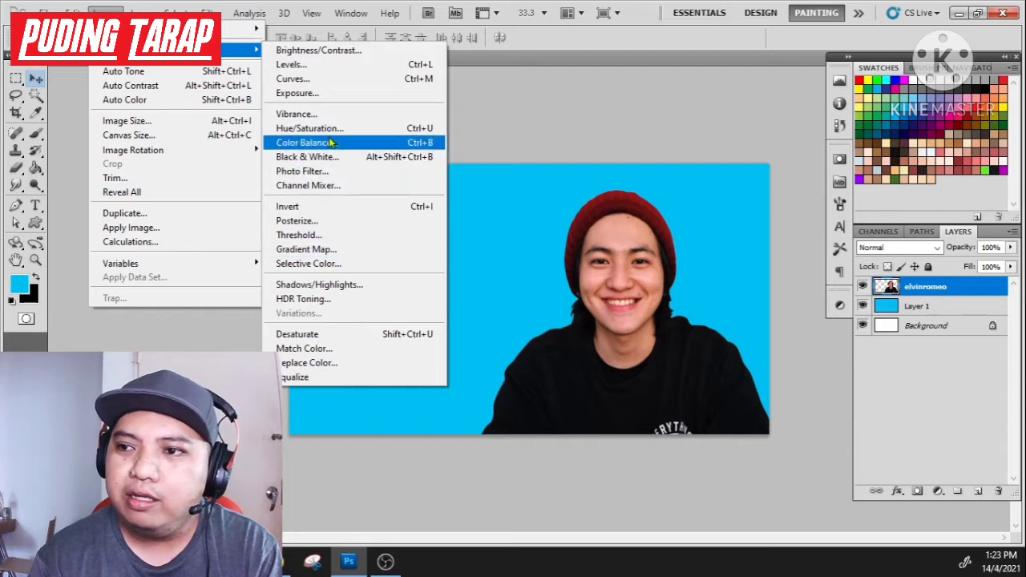
click(310, 68)
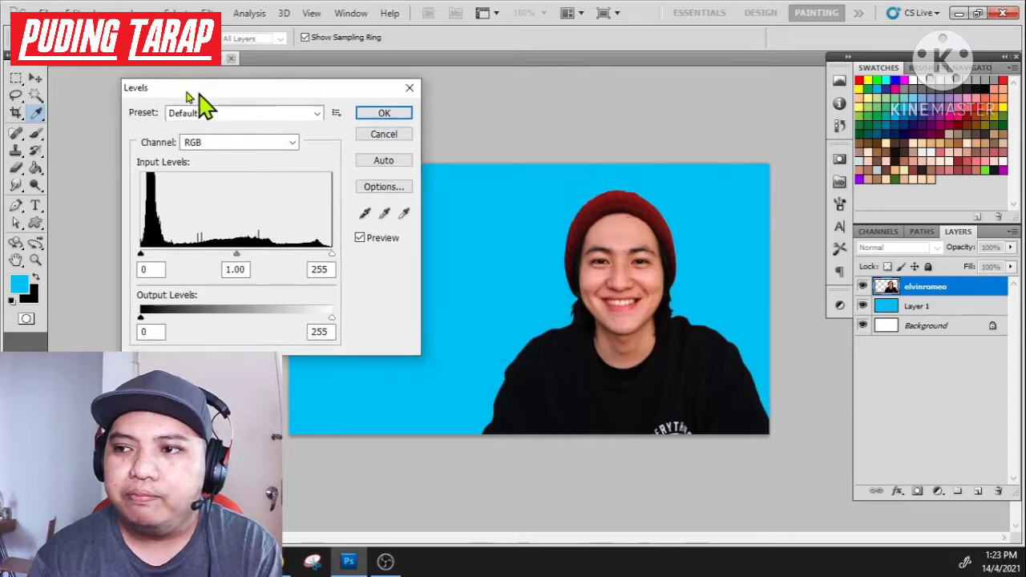
mouse_move(192, 89)
mouse_down()
mouse_move(184, 89)
mouse_move(211, 93)
mouse_up()
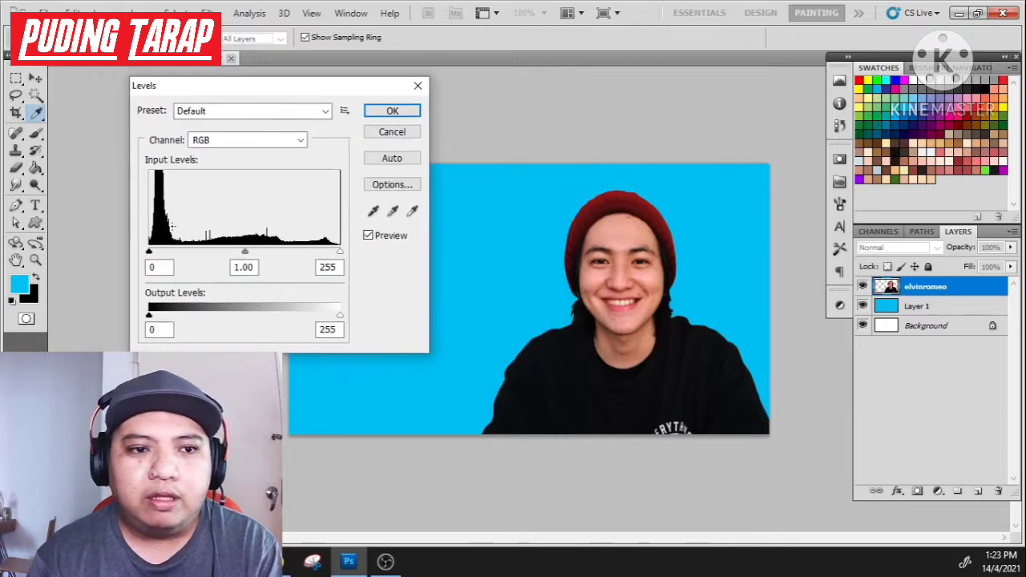
drag(151, 252, 87, 259)
drag(340, 253, 360, 259)
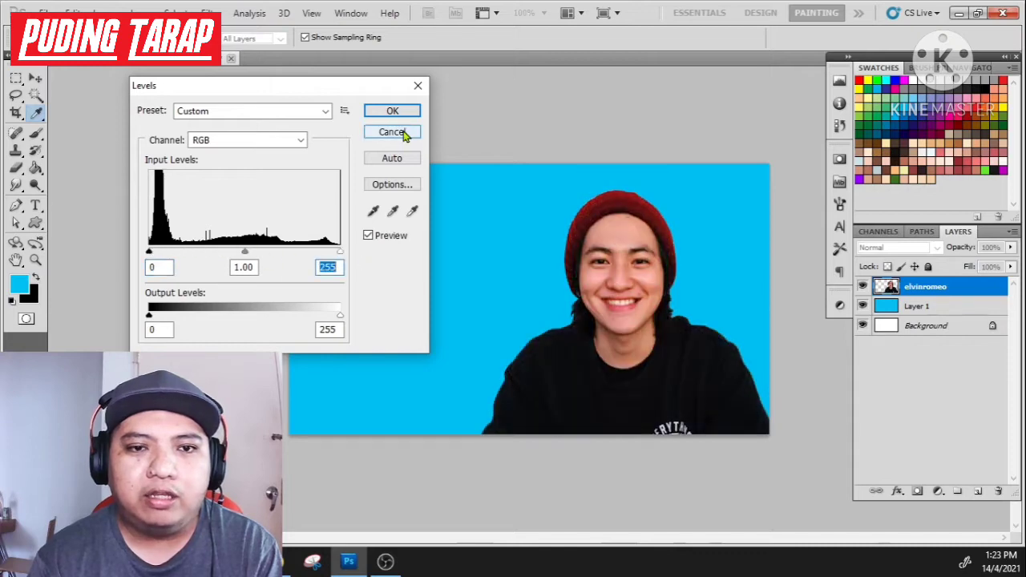
click(406, 133)
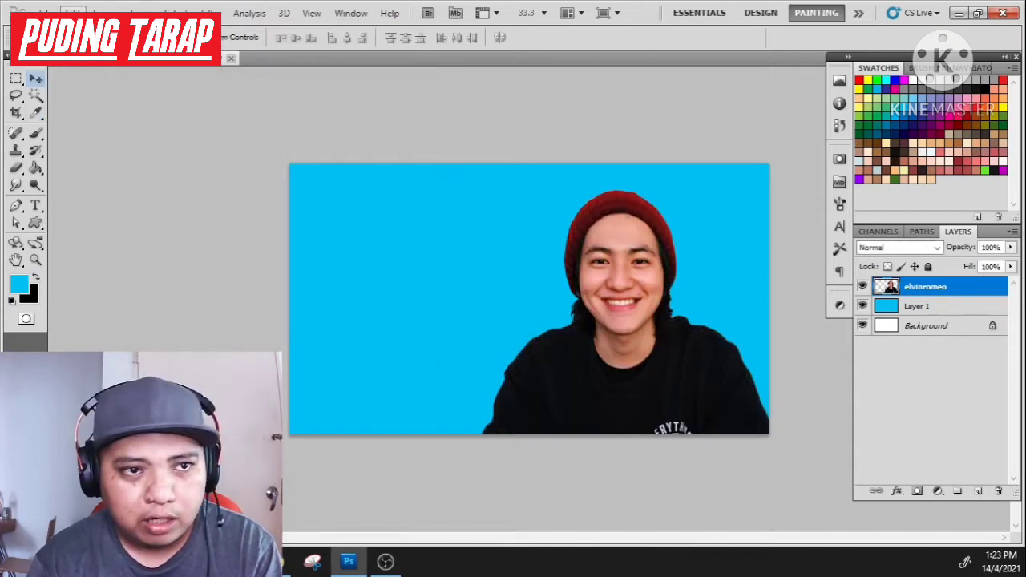
Brighten the portrait layer with Levels by setting the white input level to 232 and apply the adjustment
click(107, 13)
mouse_move(241, 50)
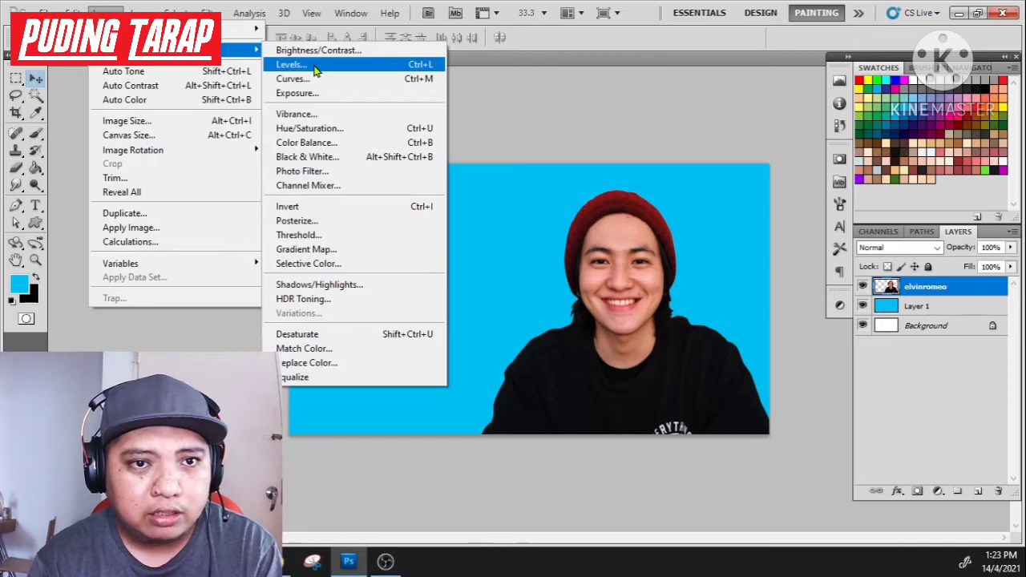
click(315, 69)
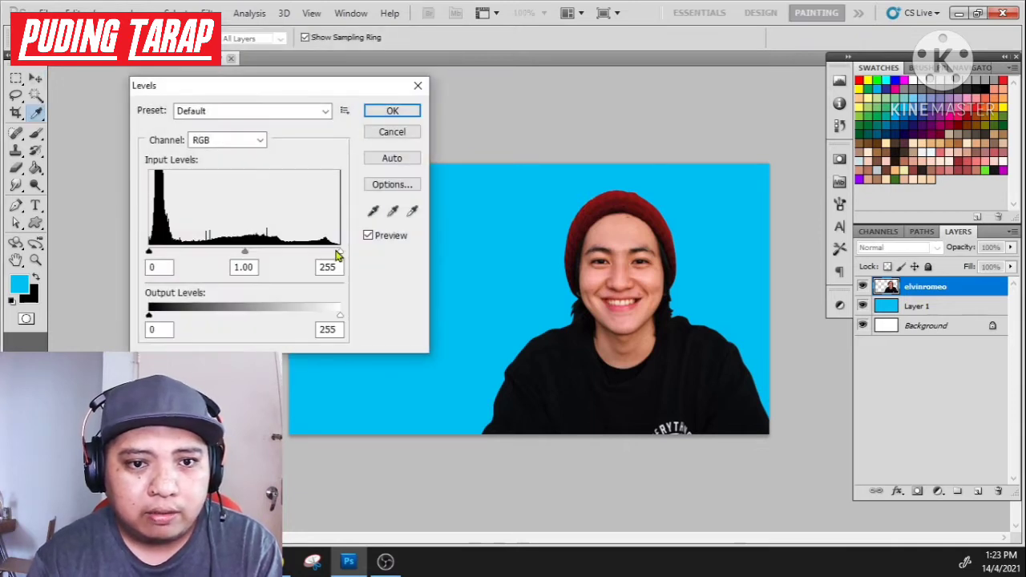
drag(337, 252, 322, 255)
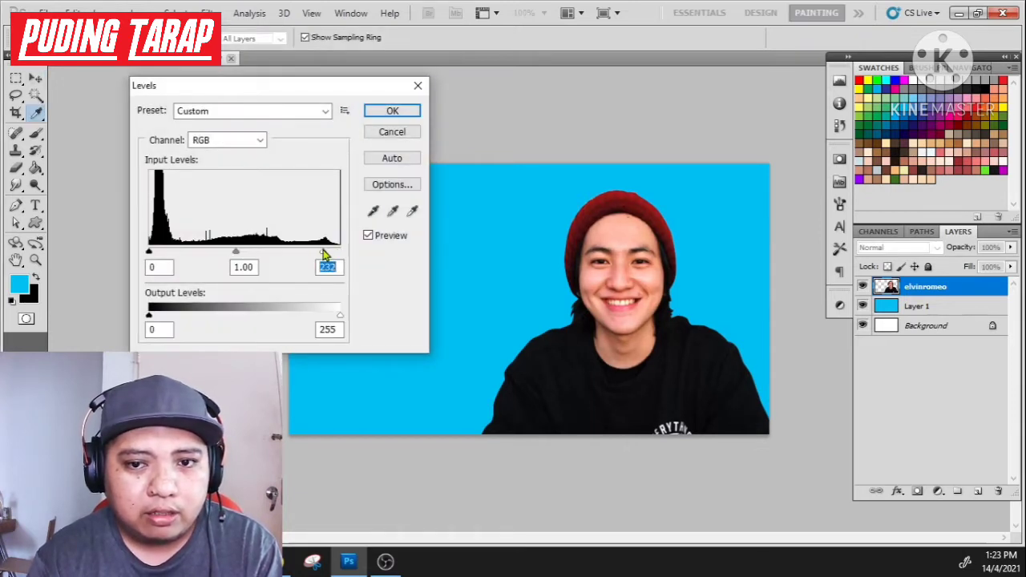
click(391, 110)
Shift the portrait's midtones toward blue with Color Balance, apply the adjustment and return to the Move tool
click(107, 13)
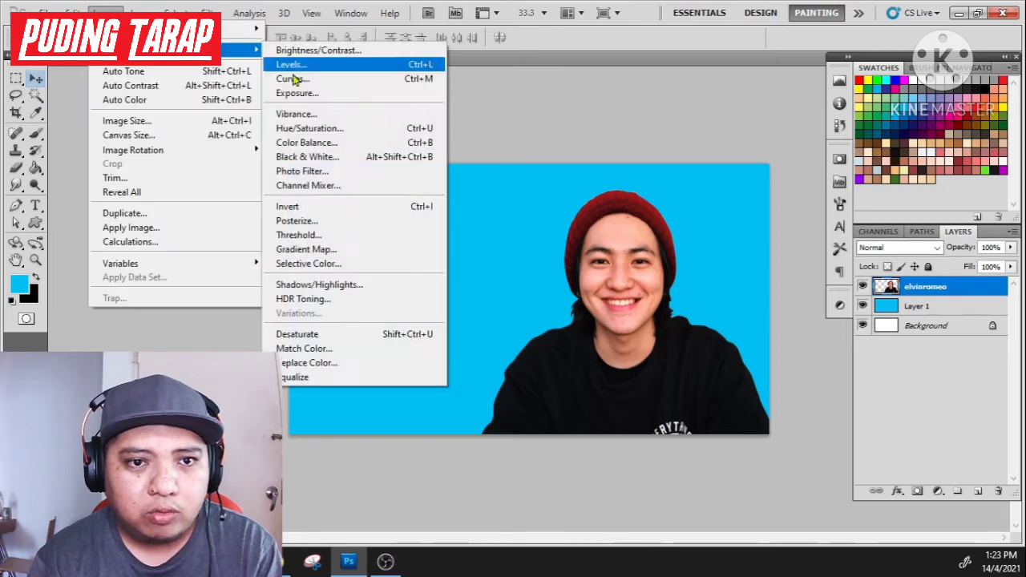
click(316, 140)
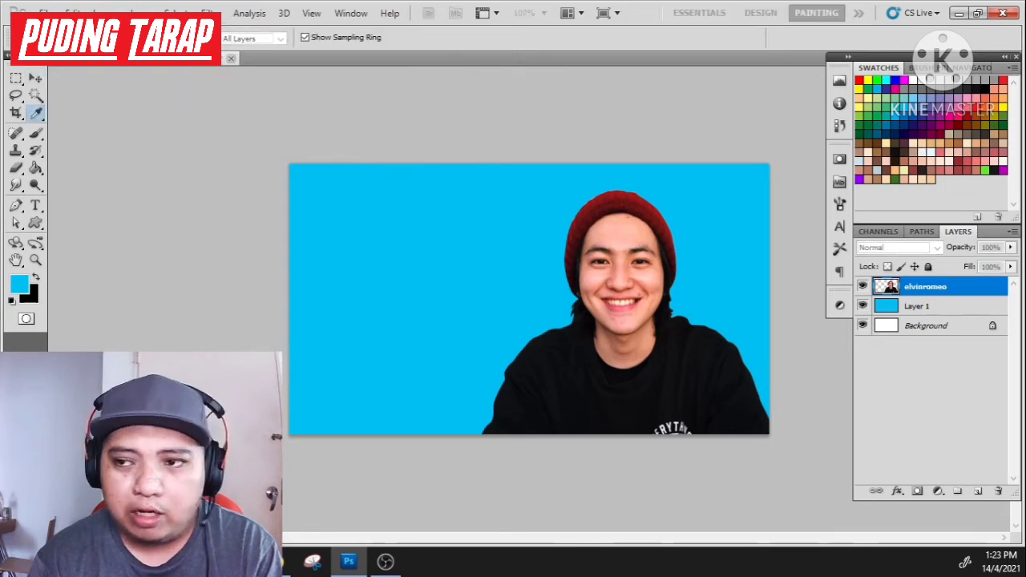
drag(1017, 154, 329, 135)
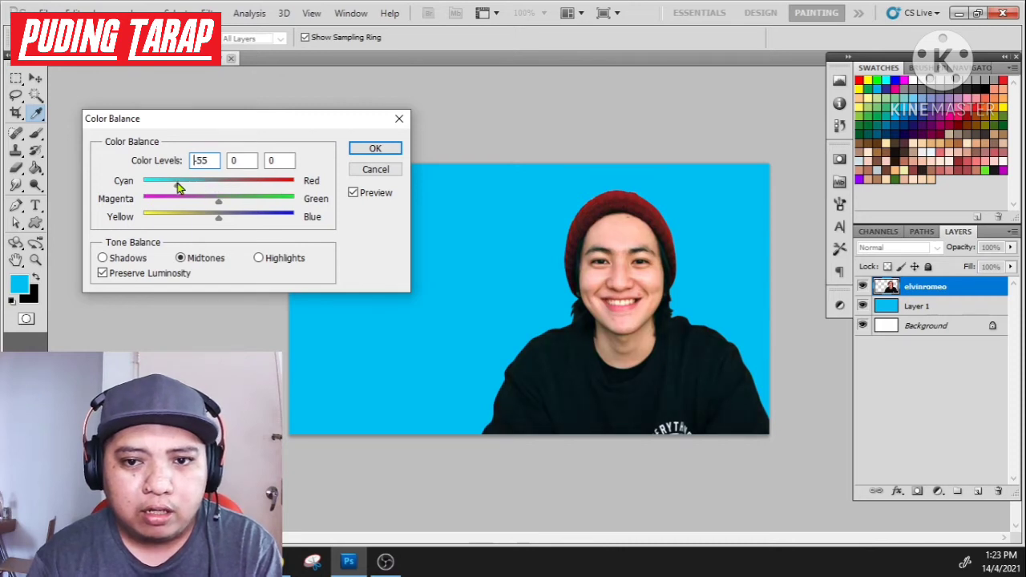
drag(177, 184, 235, 223)
click(375, 149)
key(v)
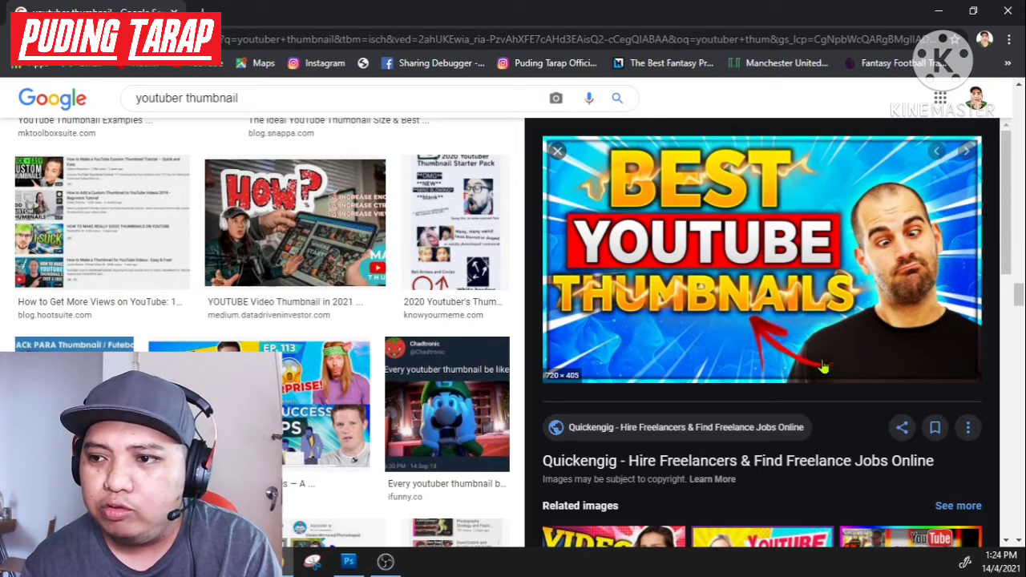
Switch from the reference thumbnail back to Photoshop and add a new empty layer directly above the blue Layer 1
click(353, 565)
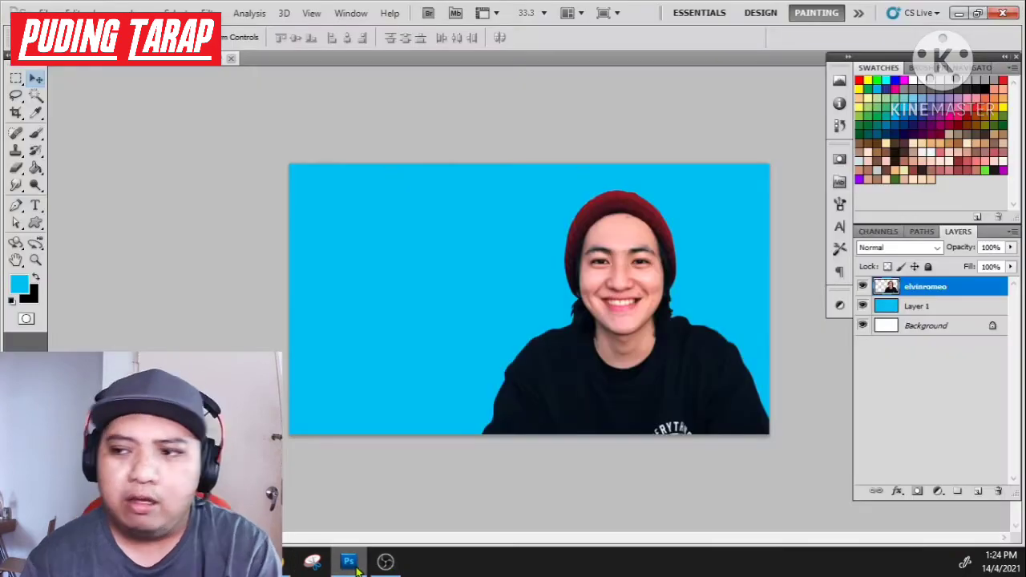
right_click(953, 286)
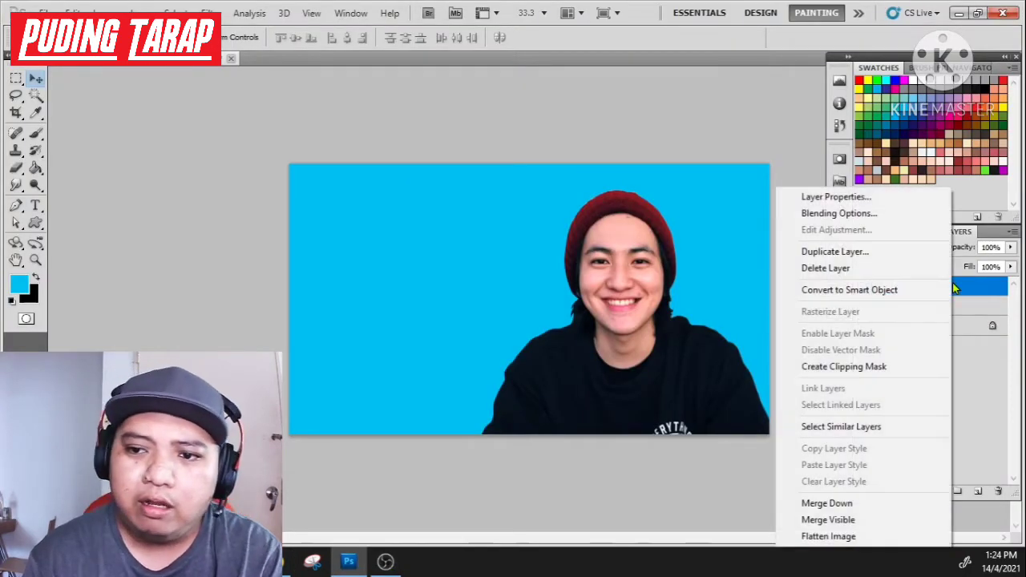
click(804, 38)
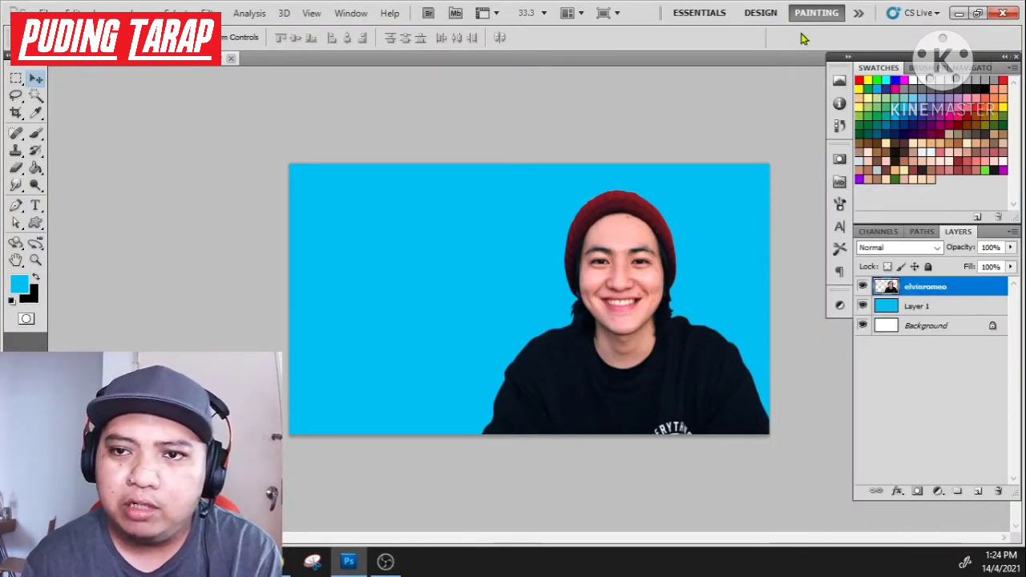
click(925, 311)
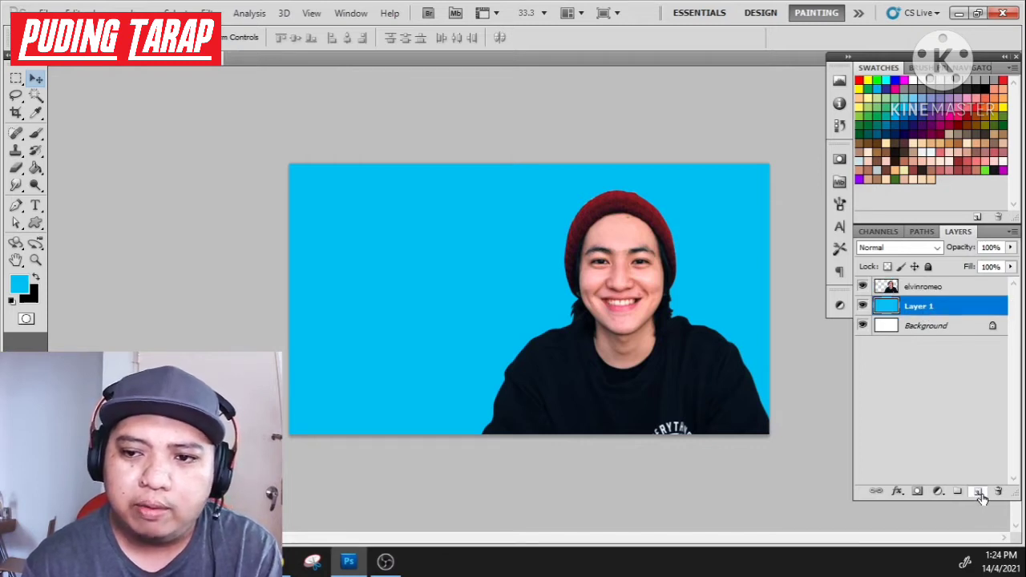
click(978, 492)
Set up the Brush tool with cyan as the foreground colour and a soft round 100 px tip at 0% hardness
click(35, 133)
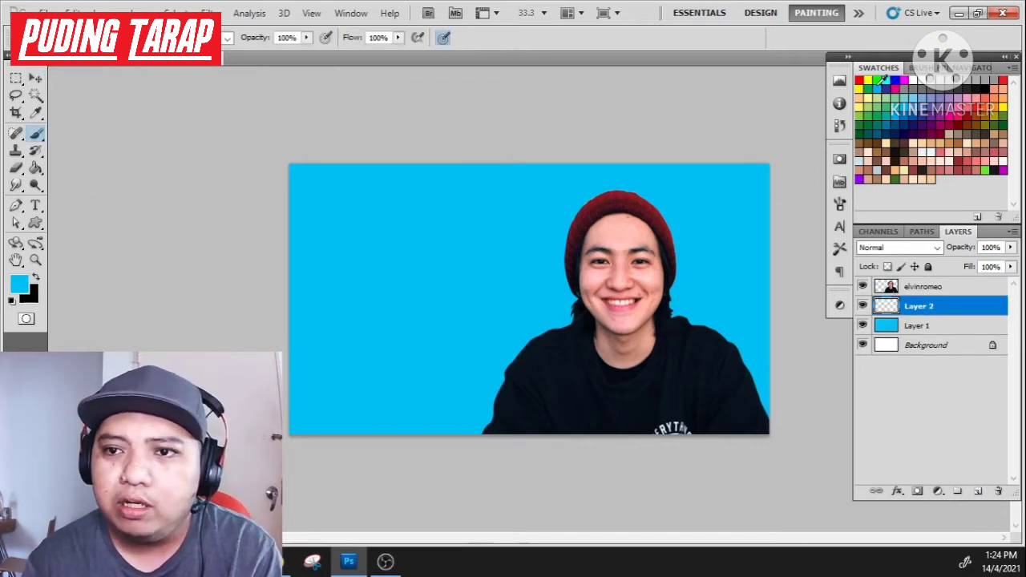
click(883, 80)
right_click(603, 232)
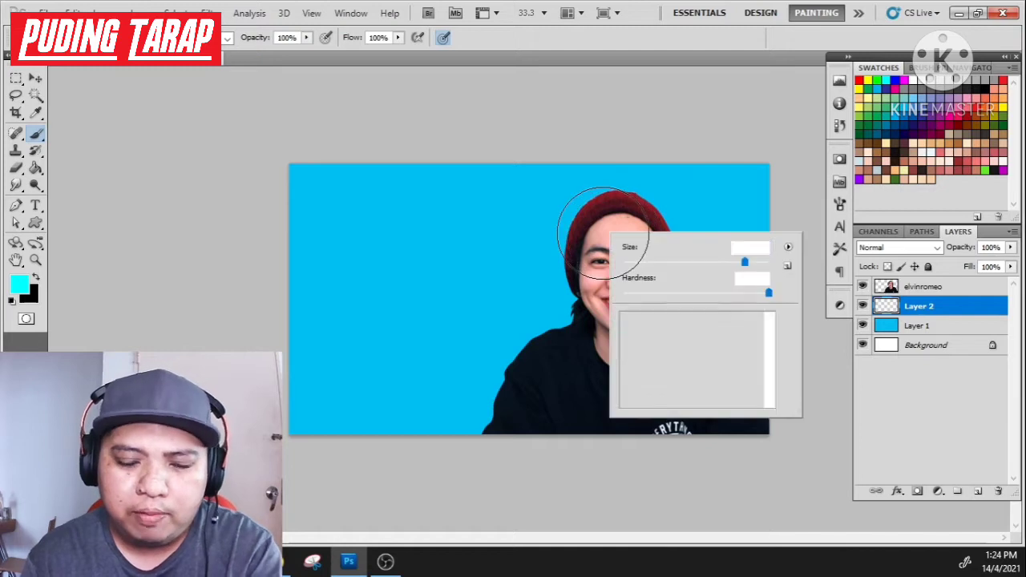
click(630, 324)
click(672, 36)
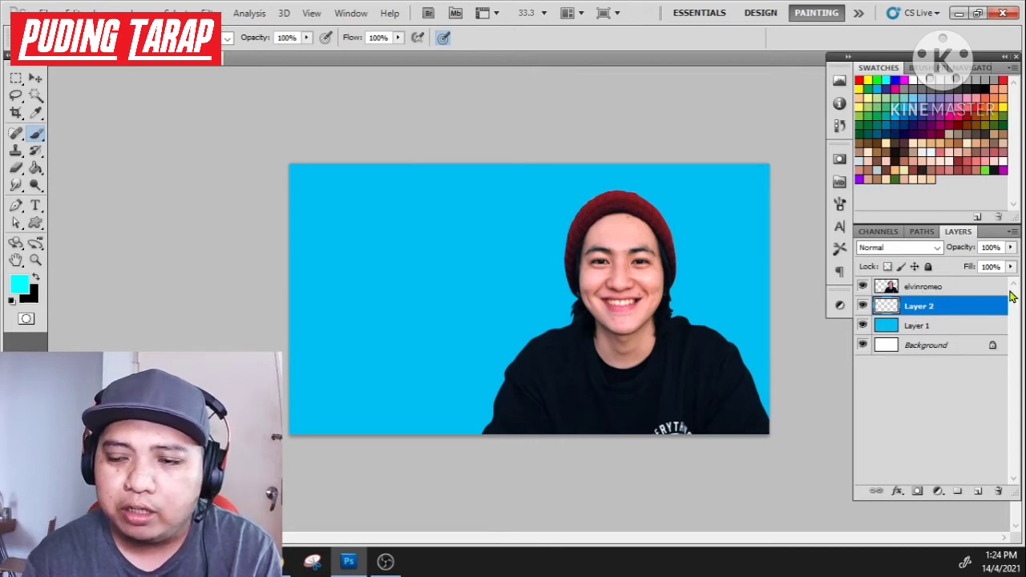
Delete the empty layer and create a new one between the blue Layer 1 and the portrait
key(Delete)
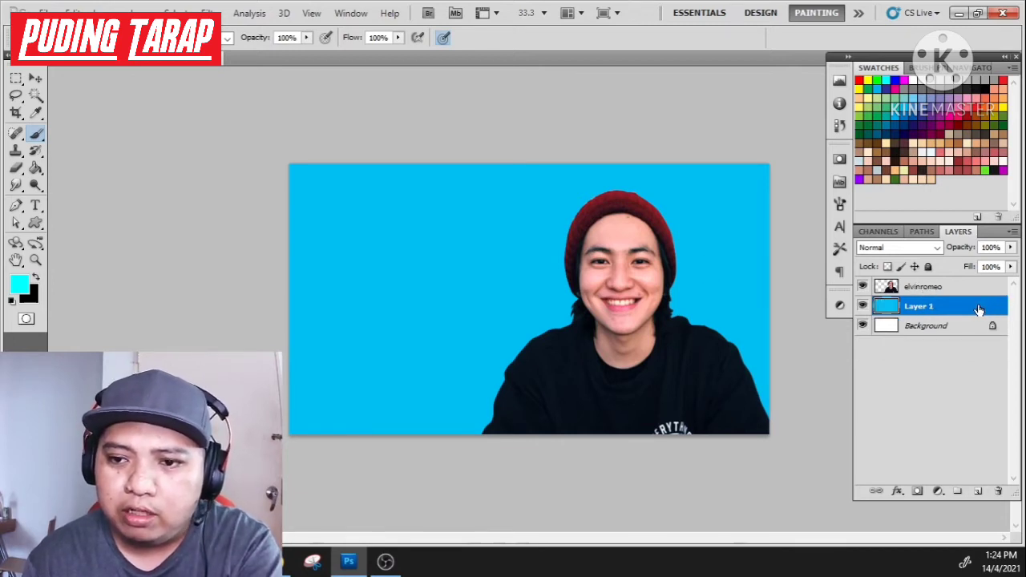
click(920, 290)
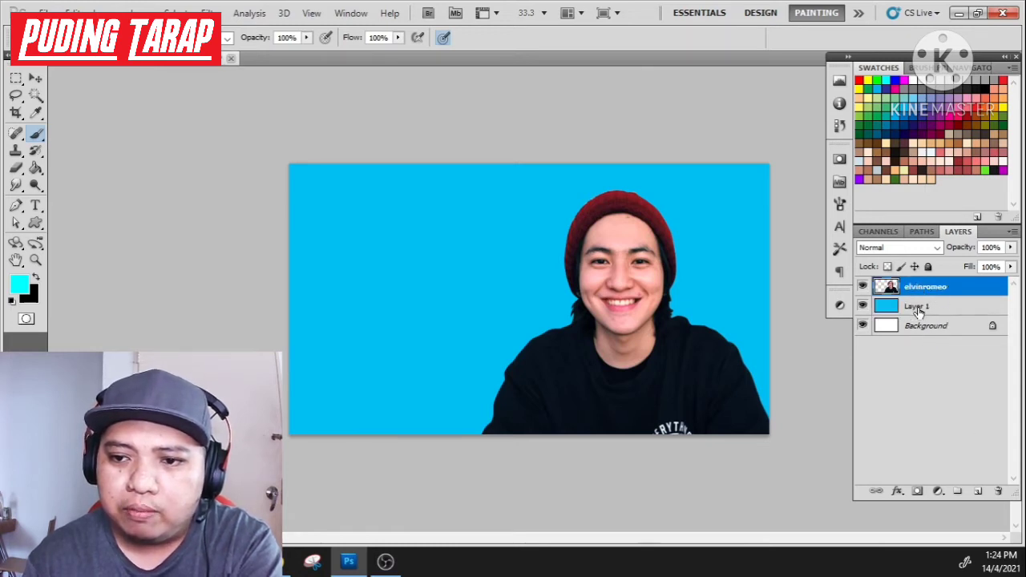
click(920, 309)
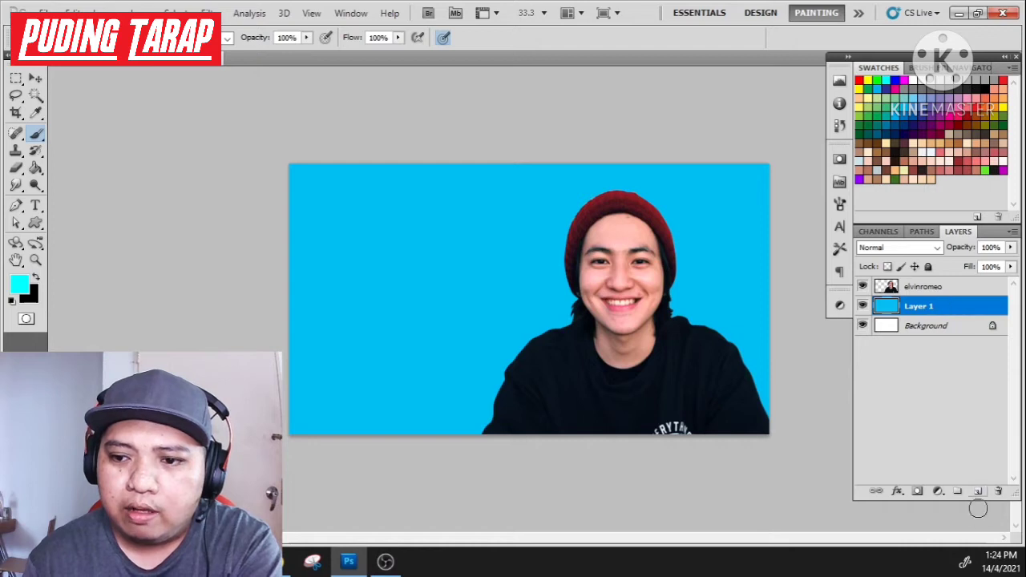
click(979, 491)
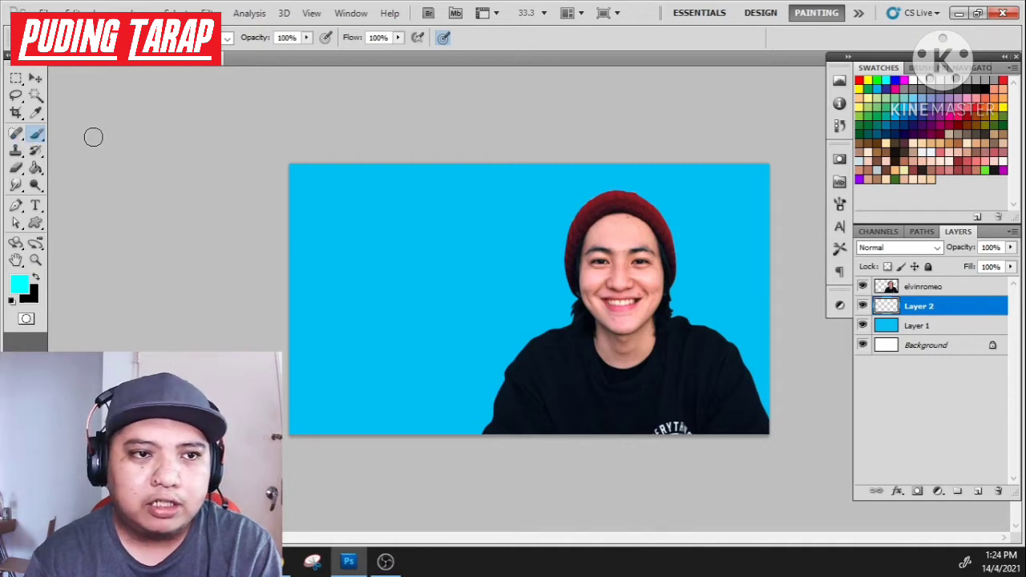
Paint a cyan glow around the portrait's head and shoulders on the new layer with the soft round 100 px brush
right_click(371, 201)
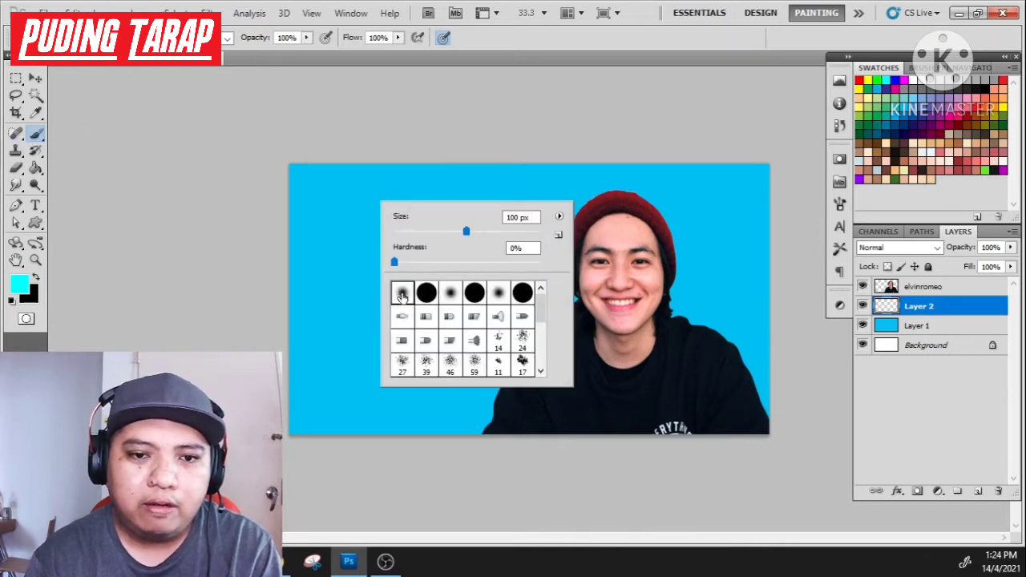
double_click(402, 295)
right_click(478, 203)
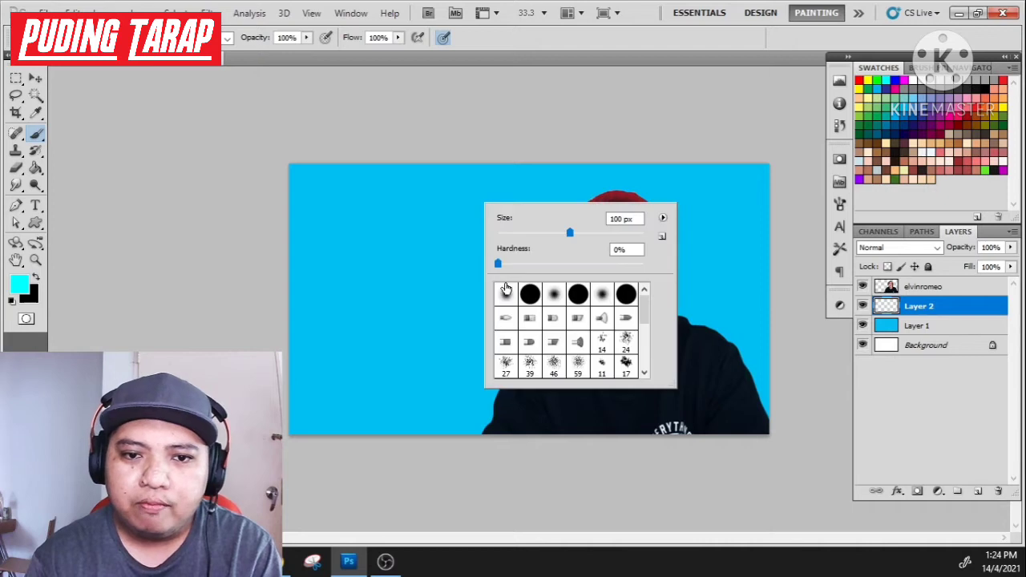
click(563, 40)
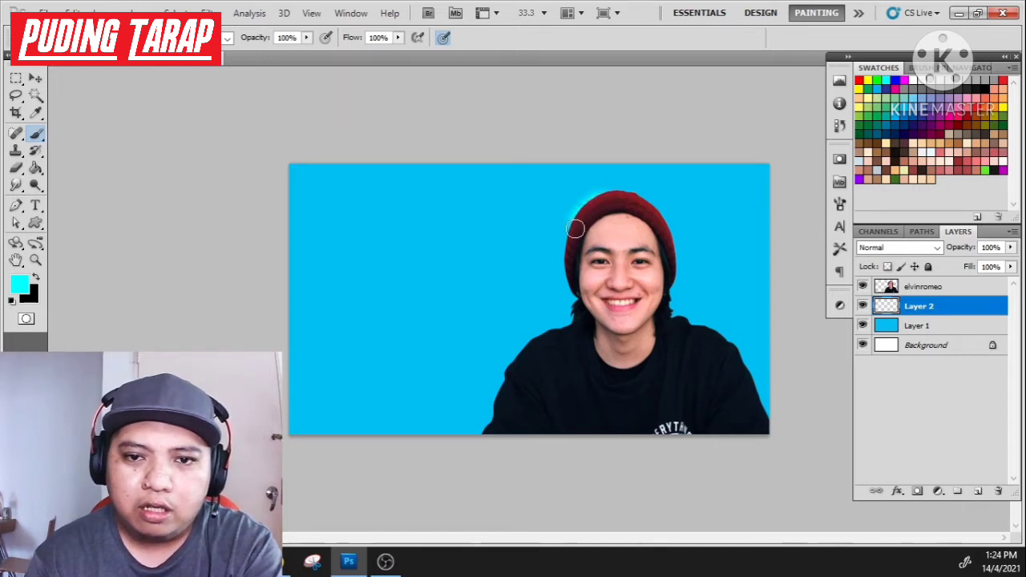
mouse_move(570, 249)
mouse_down()
mouse_move(580, 316)
mouse_move(570, 333)
mouse_move(527, 352)
mouse_move(485, 439)
mouse_up()
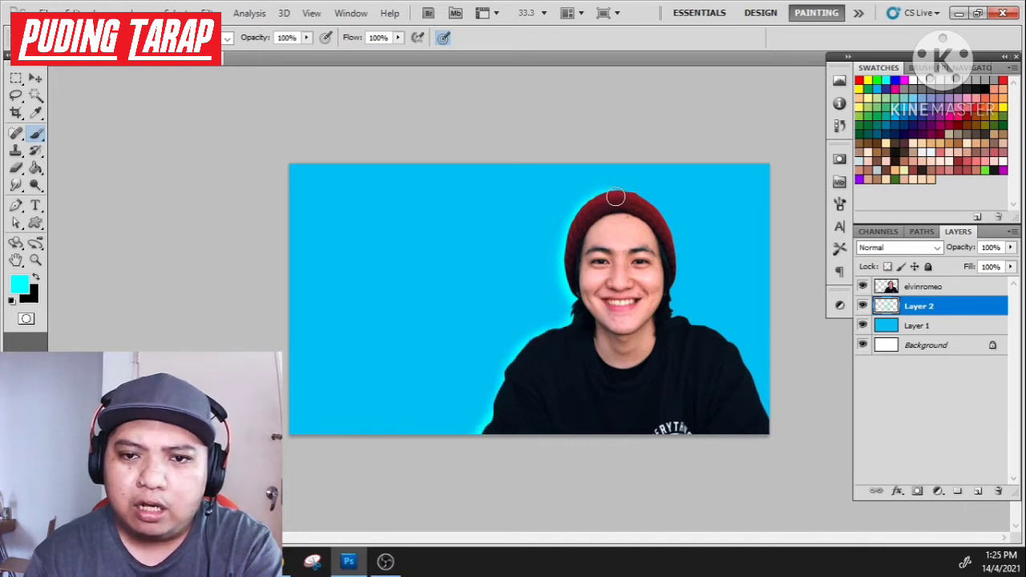
mouse_move(615, 198)
mouse_down()
mouse_move(643, 204)
mouse_move(660, 226)
mouse_move(675, 324)
mouse_move(726, 350)
mouse_move(717, 342)
mouse_move(760, 415)
mouse_up()
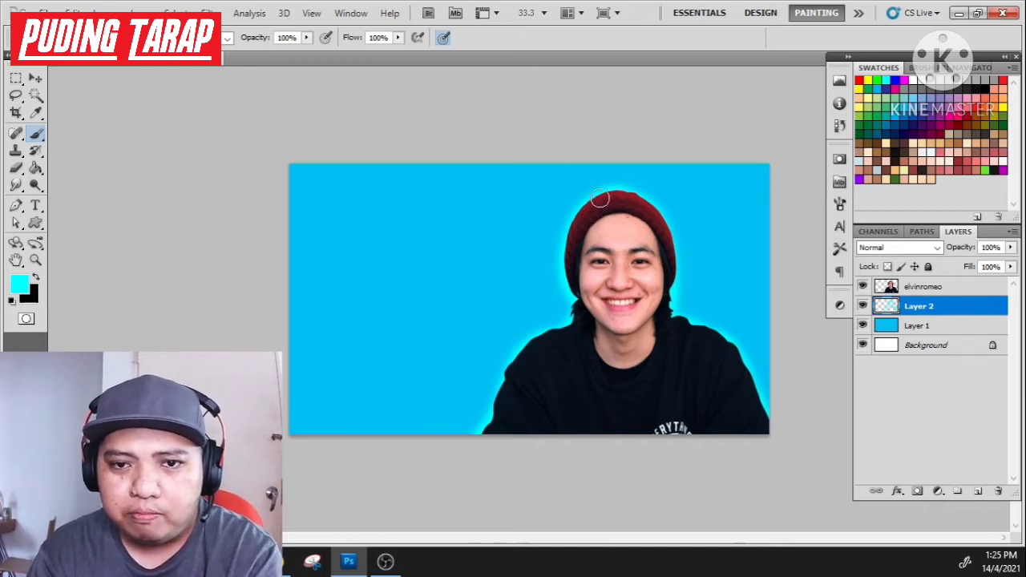
Hide the painted glow layer and duplicate the portrait layer, leaving only the portrait copy visible
click(862, 306)
click(959, 292)
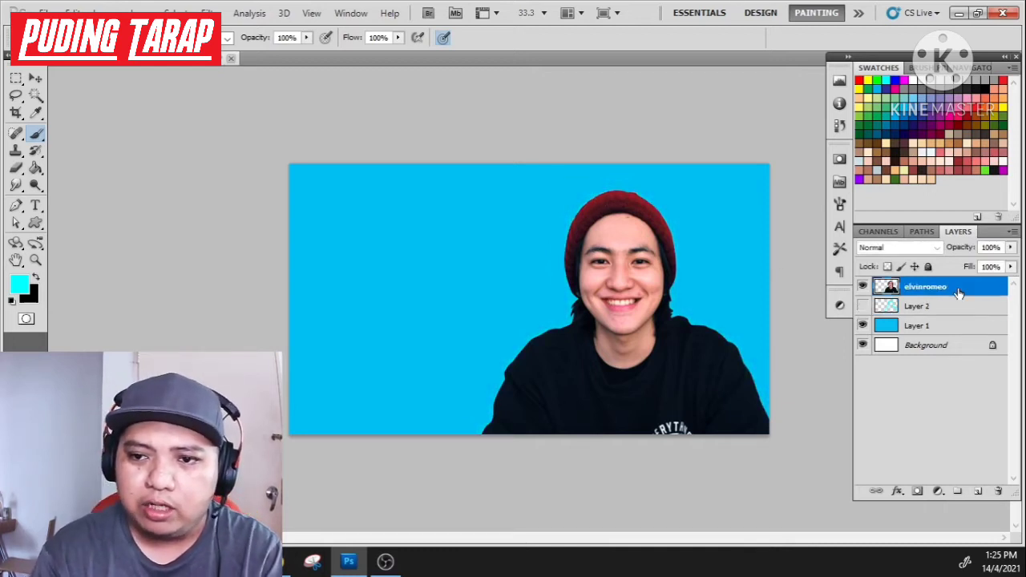
key(ctrl+j)
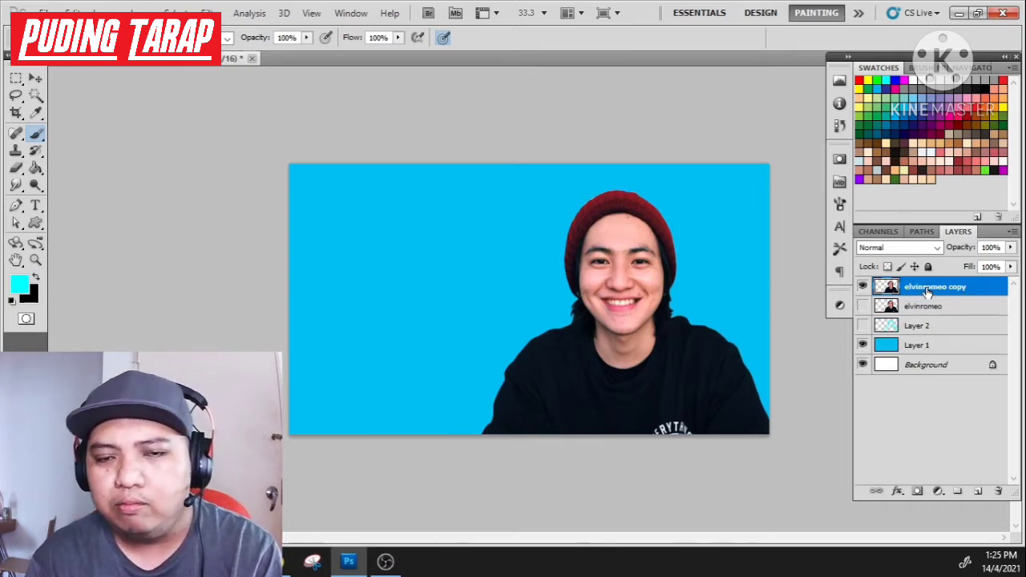
Add an Outer Glow layer style to the portrait copy and set the glow colour to cyan
right_click(928, 290)
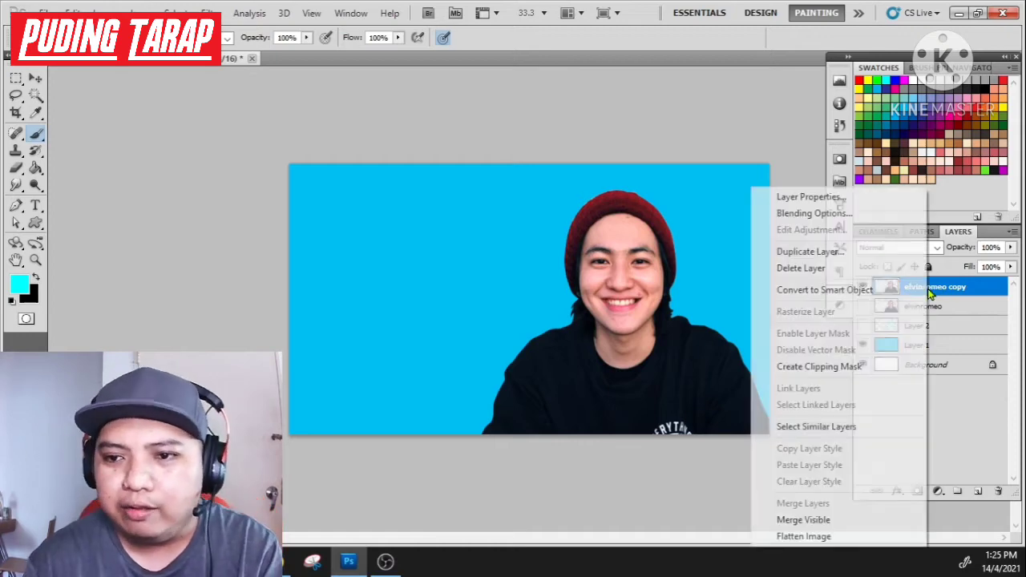
click(964, 288)
right_click(966, 289)
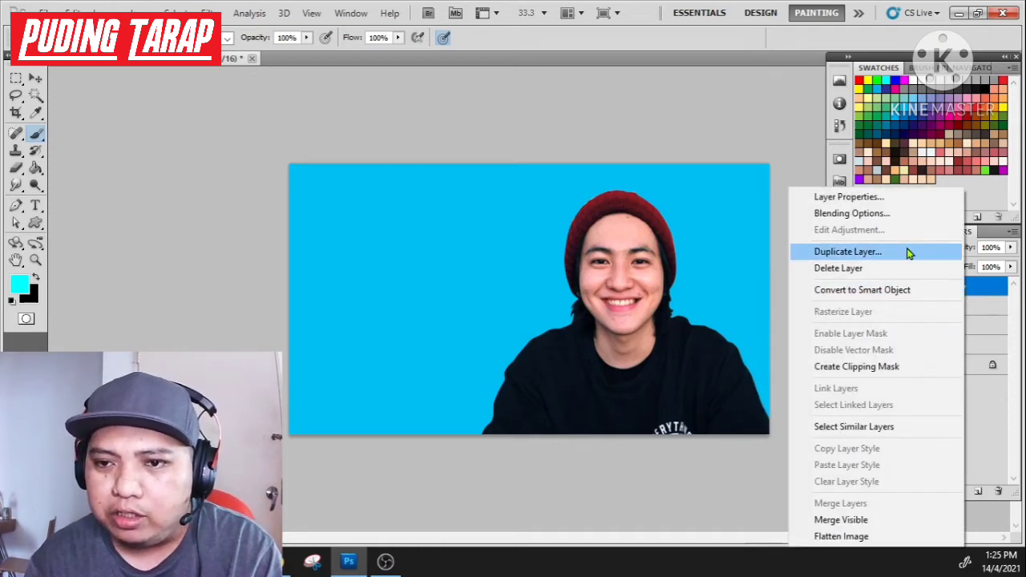
click(892, 215)
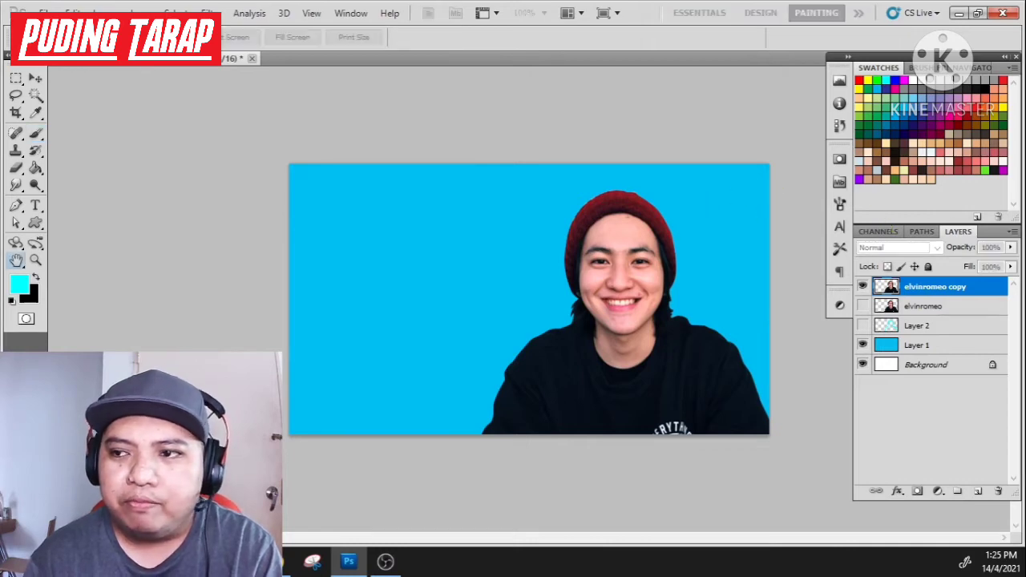
drag(435, 128, 163, 93)
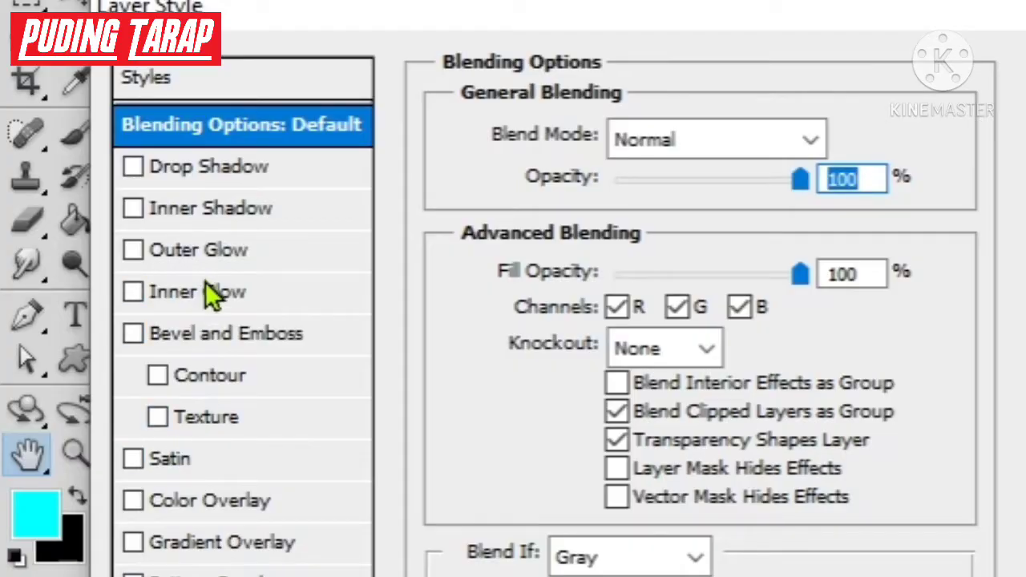
click(208, 248)
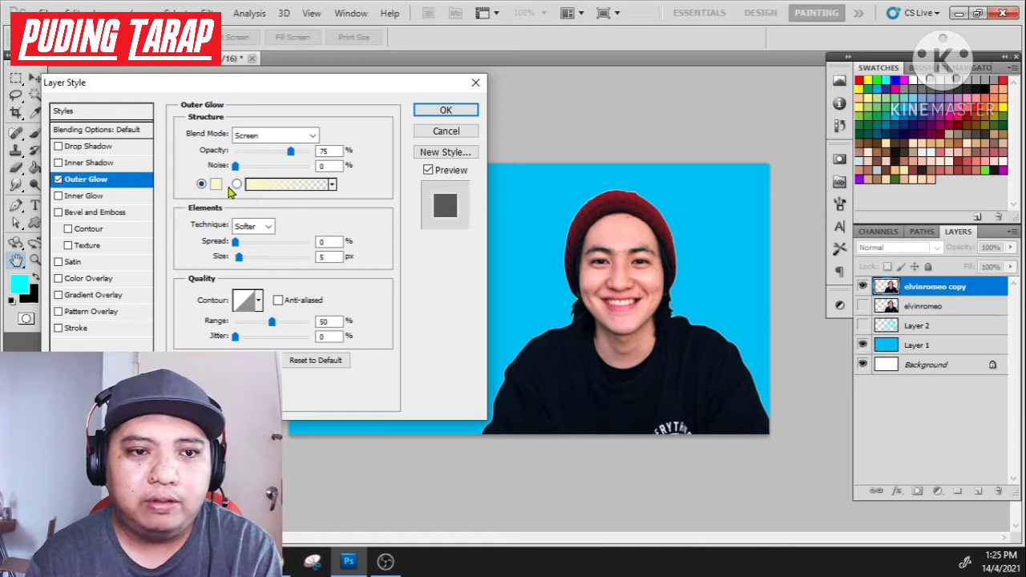
click(216, 185)
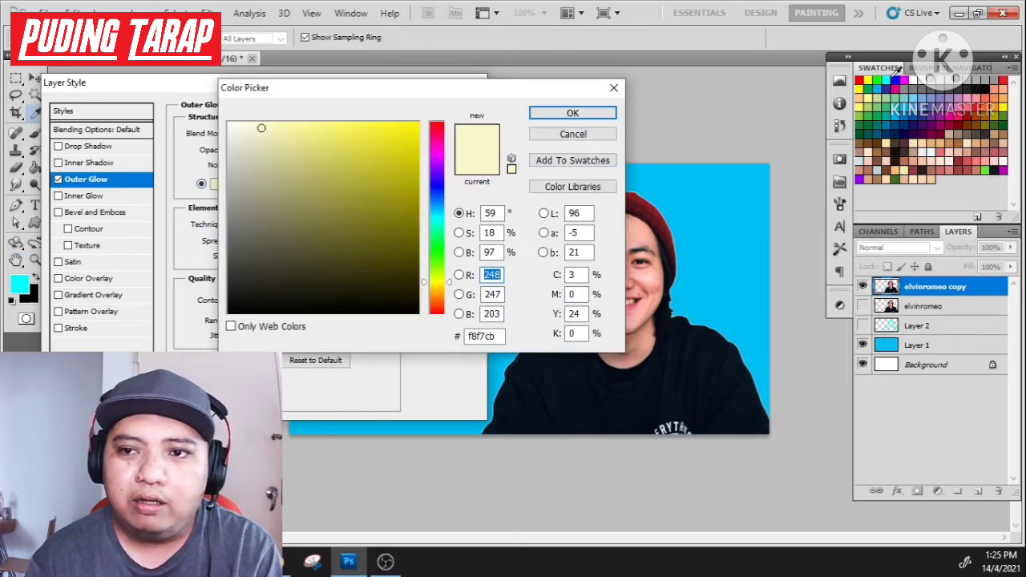
click(887, 80)
click(572, 113)
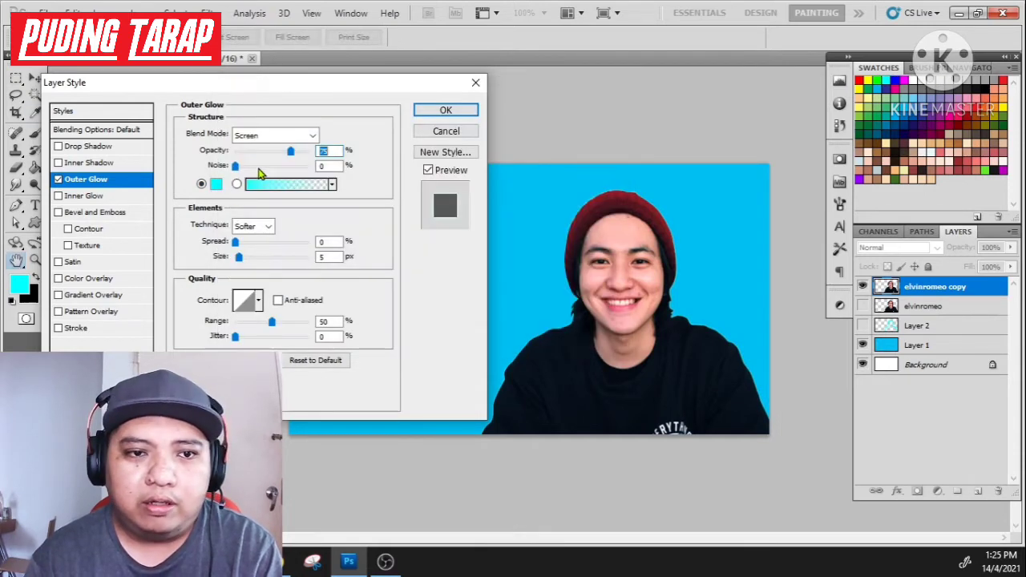
Set the outer glow's spread to 11% and size to 79 px, and apply the layer style
mouse_move(239, 257)
mouse_down()
mouse_move(289, 266)
mouse_move(222, 262)
mouse_move(302, 265)
mouse_move(267, 267)
mouse_move(303, 268)
mouse_move(273, 274)
mouse_move(247, 268)
mouse_move(252, 245)
mouse_move(306, 254)
mouse_move(236, 249)
mouse_up()
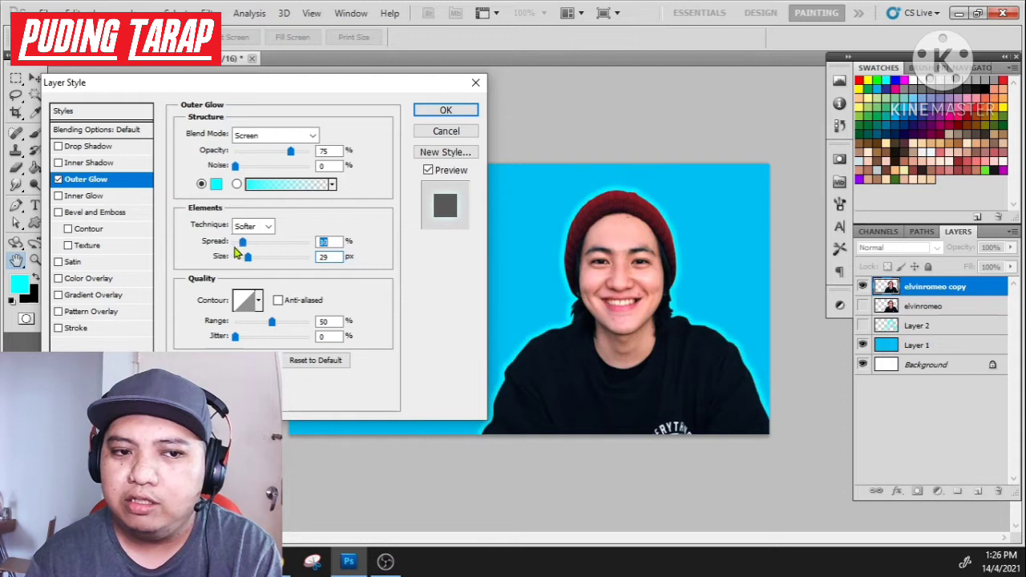
drag(235, 252, 262, 257)
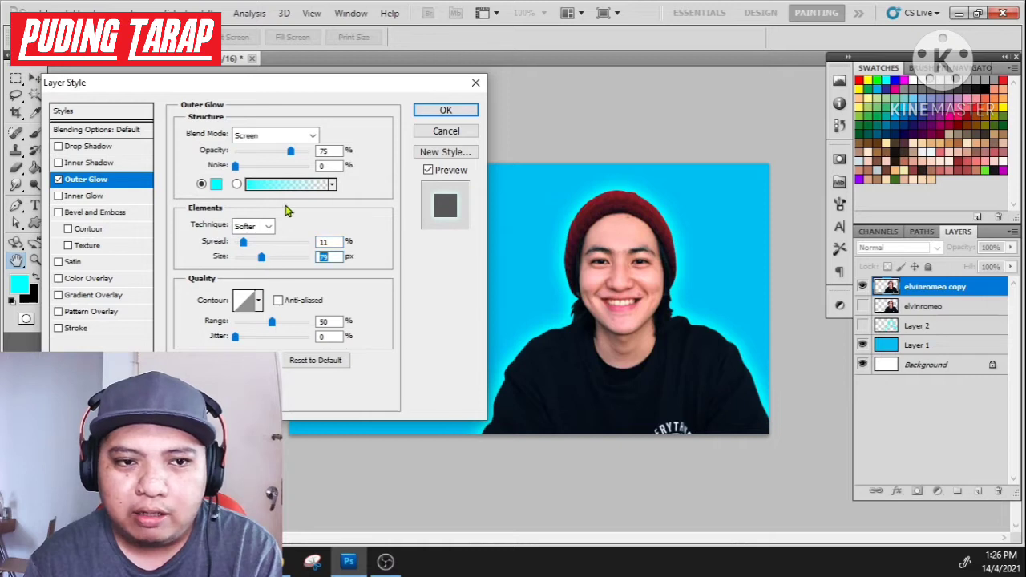
click(446, 111)
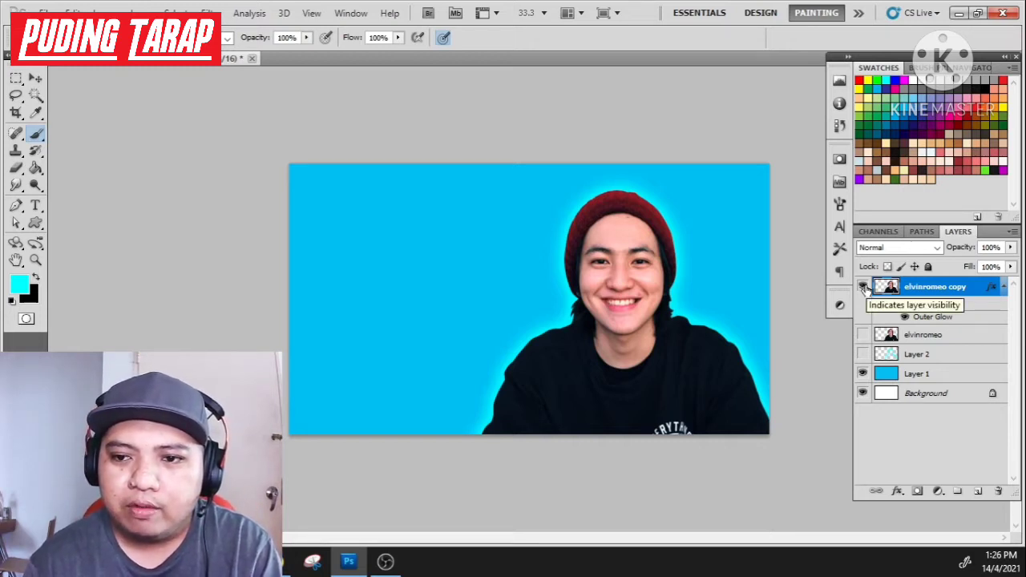
Compare the painted glow layer with the portrait copy's Outer Glow by toggling layer visibility, leaving the painted glow hidden and both portraits shown
click(862, 287)
click(862, 334)
click(862, 354)
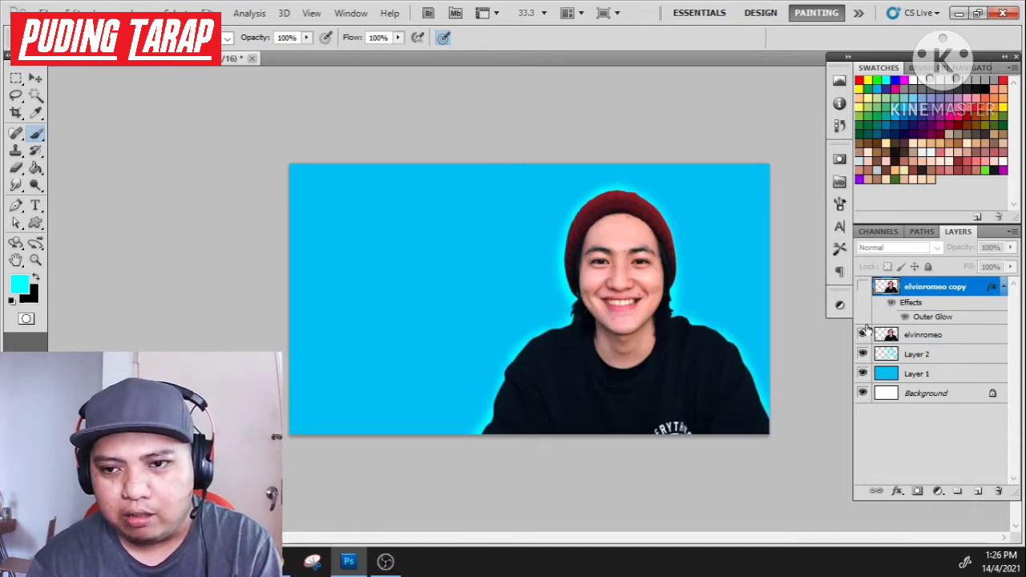
click(863, 355)
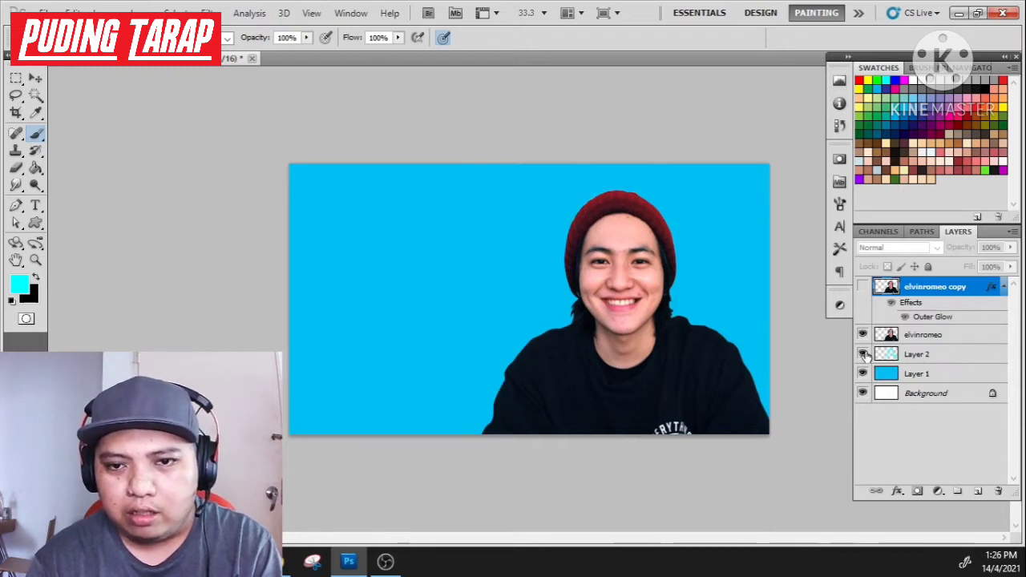
click(864, 355)
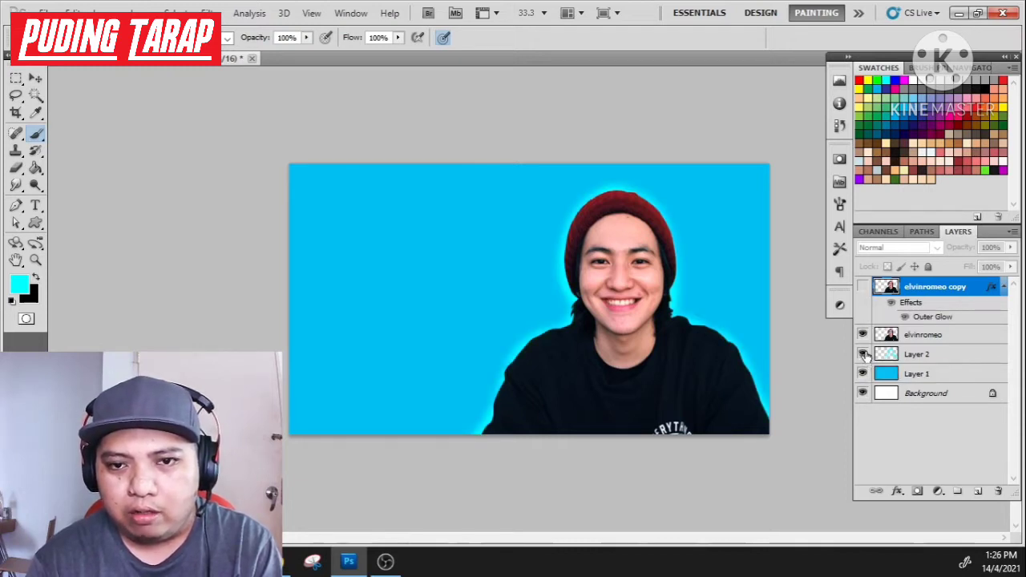
click(864, 355)
click(863, 286)
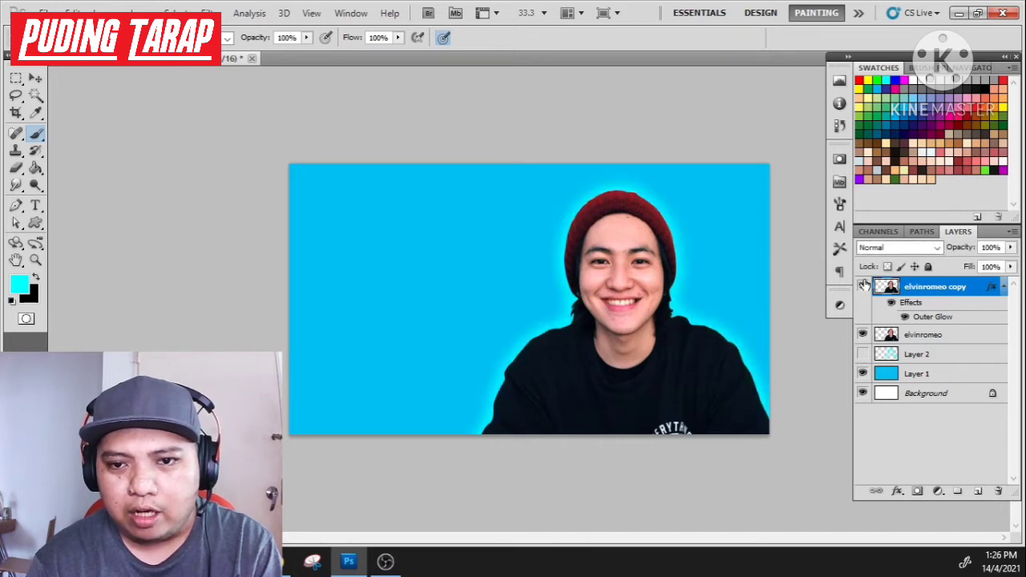
click(864, 286)
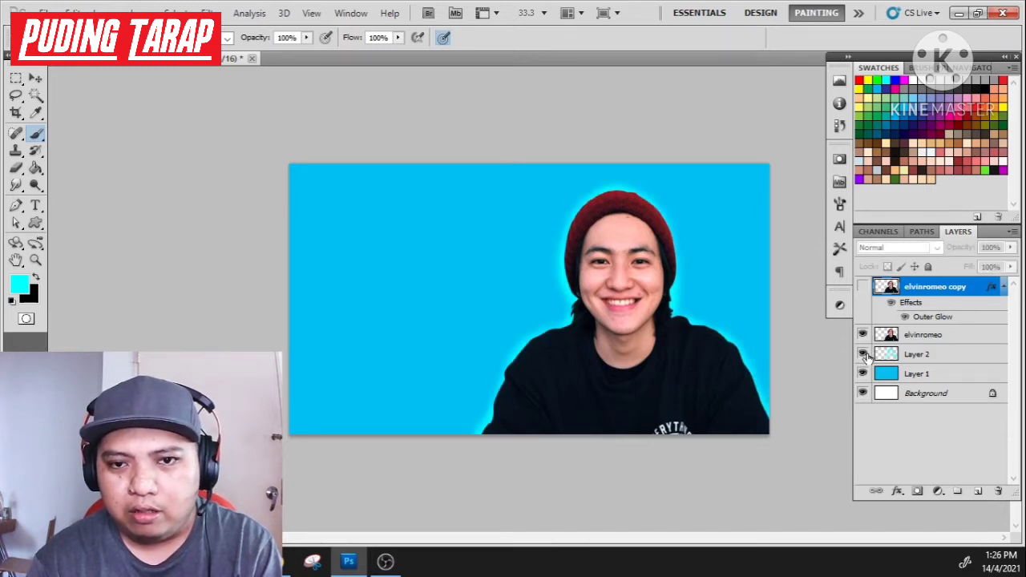
click(864, 355)
click(864, 286)
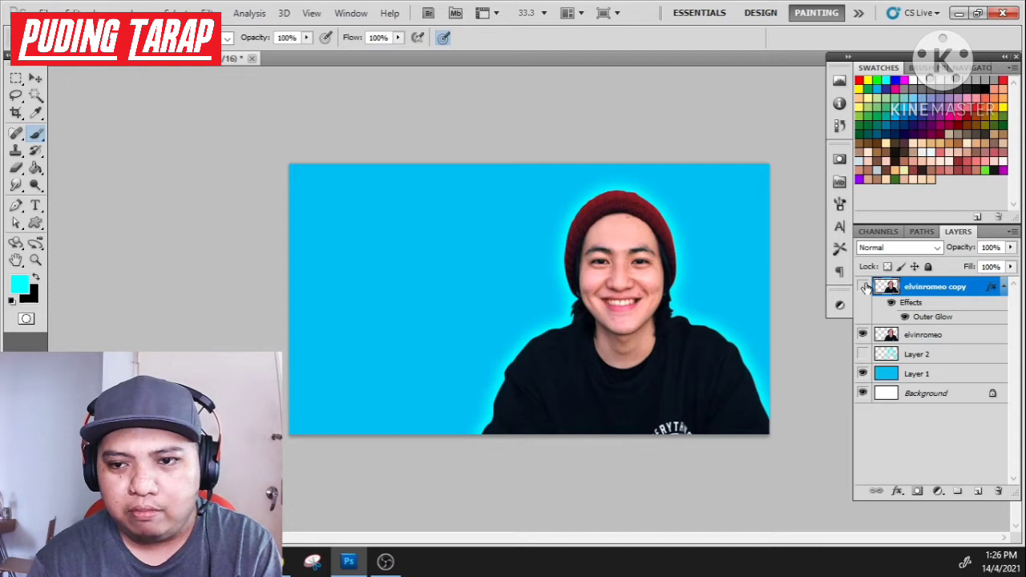
click(864, 287)
click(863, 355)
click(863, 355)
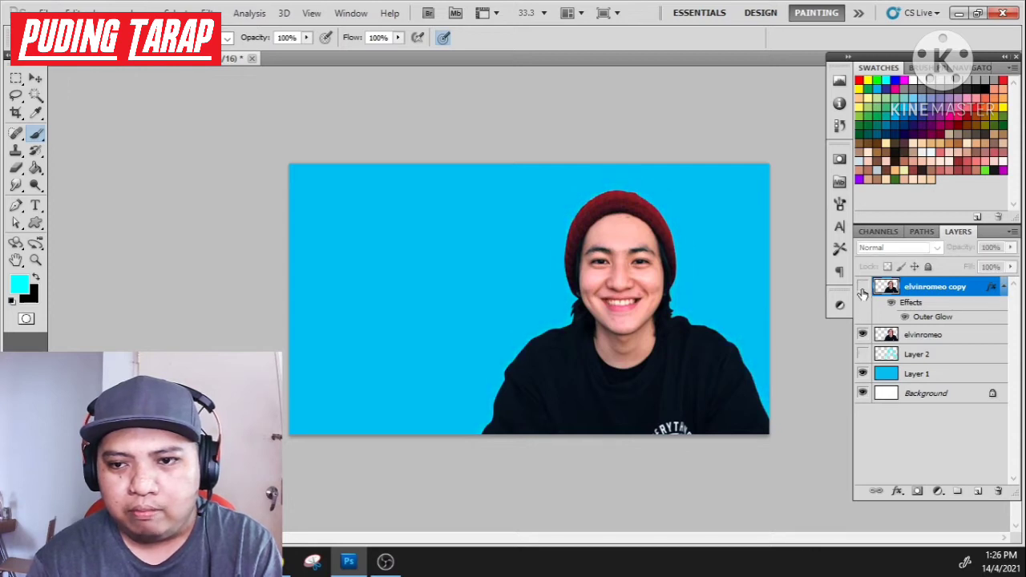
click(864, 286)
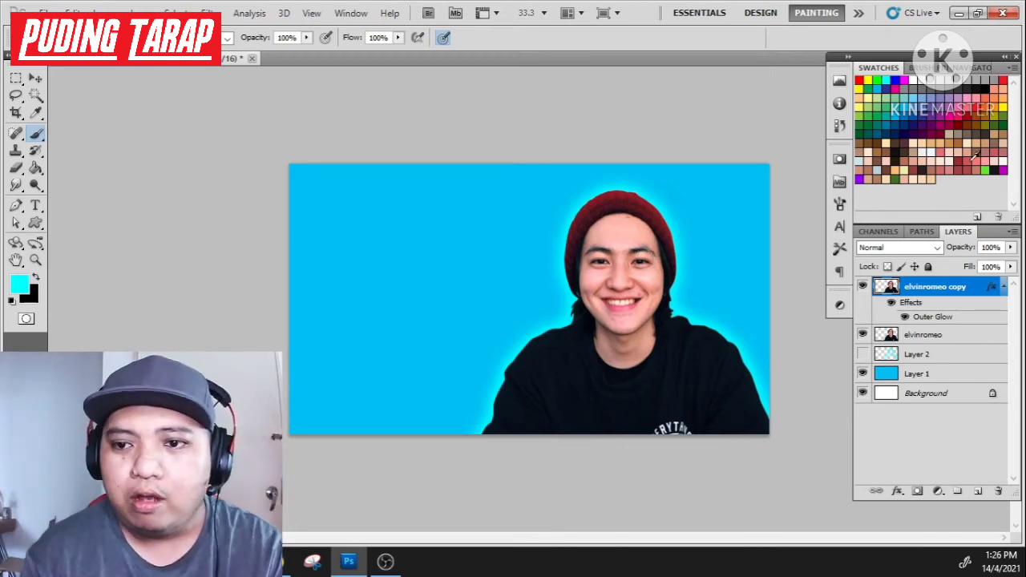
Review the Outer Glow settings in the portrait copy's layer style and close them without changes
right_click(912, 298)
click(825, 214)
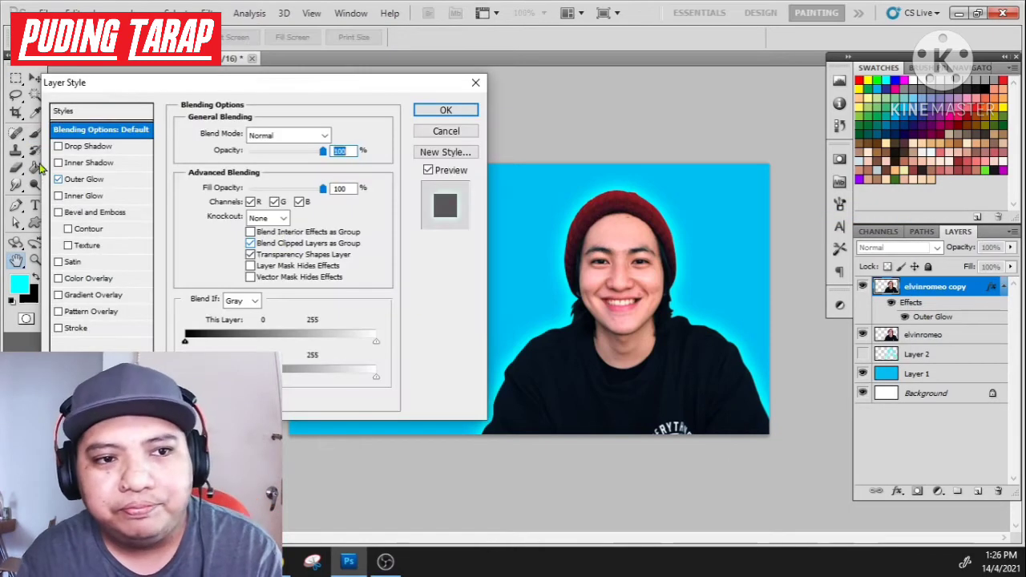
click(95, 183)
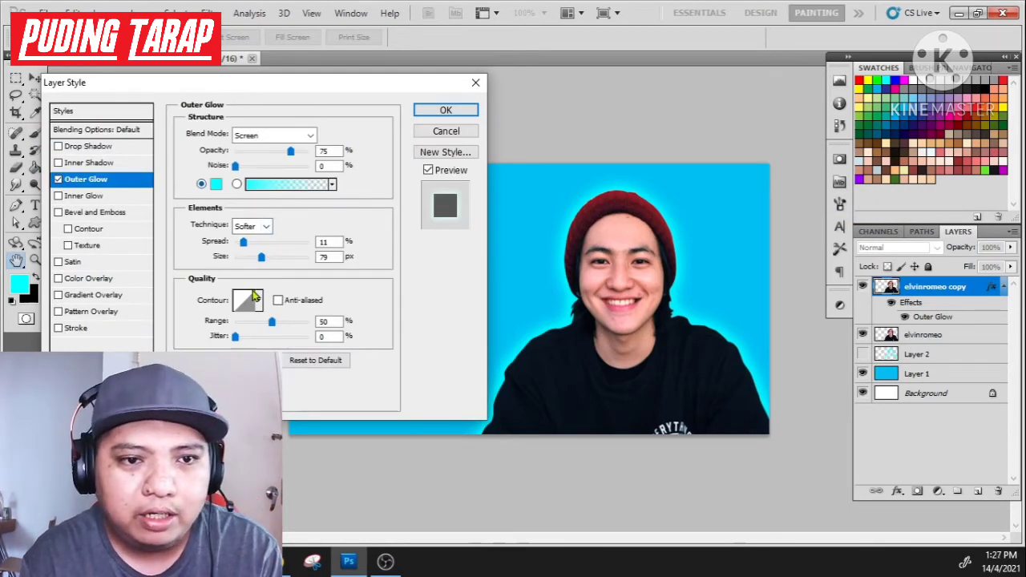
click(465, 131)
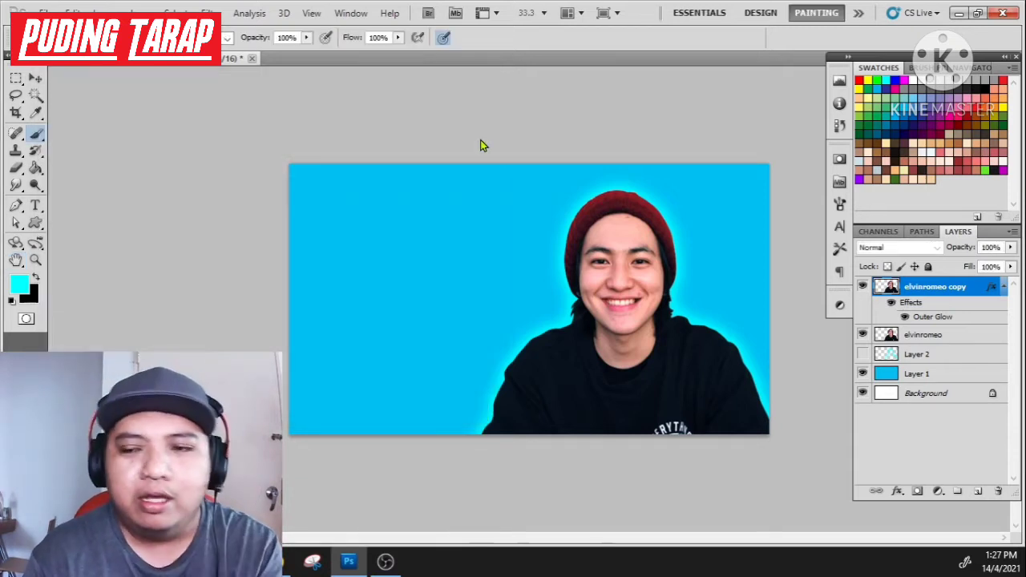
Hide the original portrait layer, check the reference thumbnail's text in the browser, and return to Photoshop
click(939, 336)
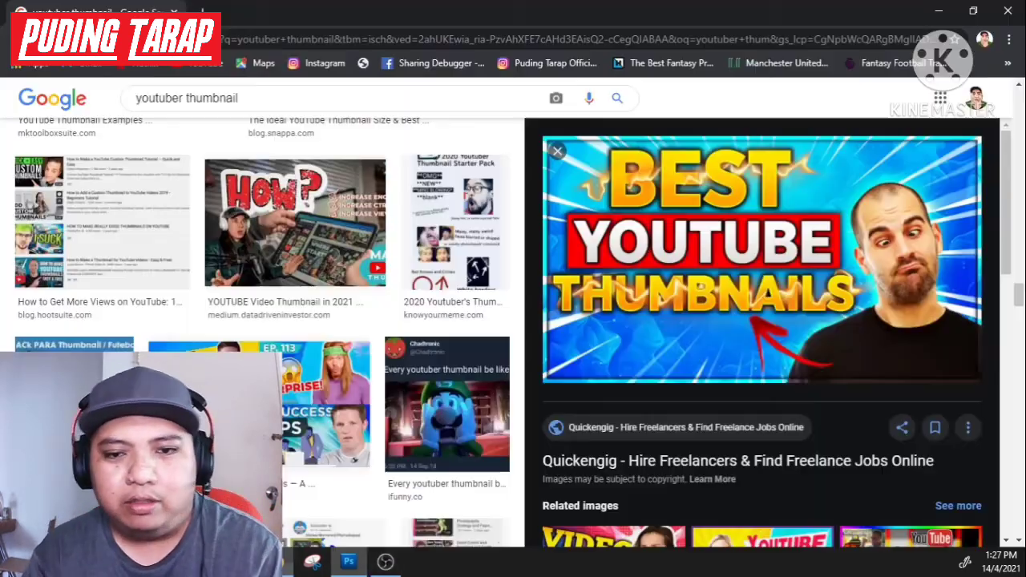
click(312, 562)
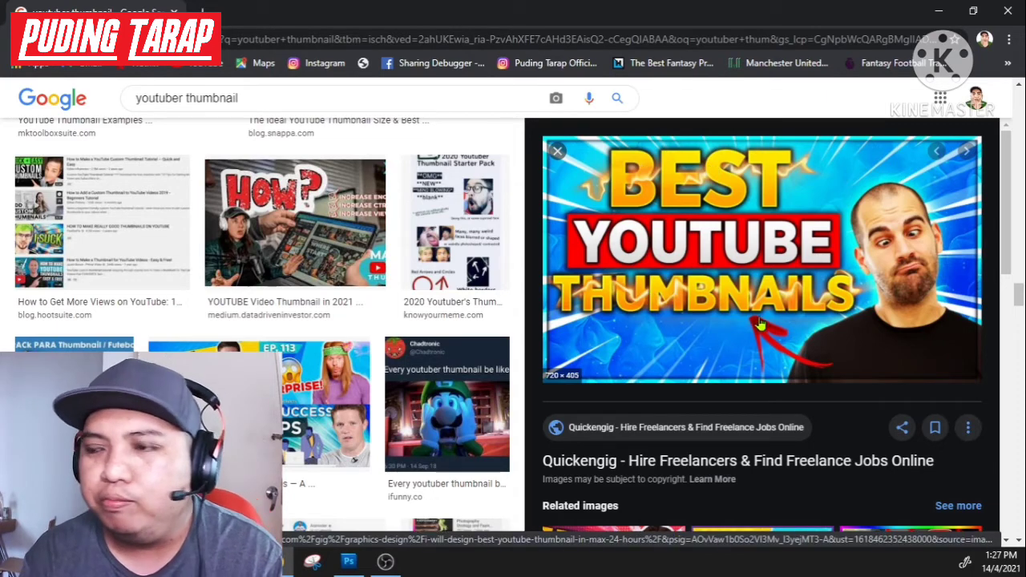
key(alt+Tab)
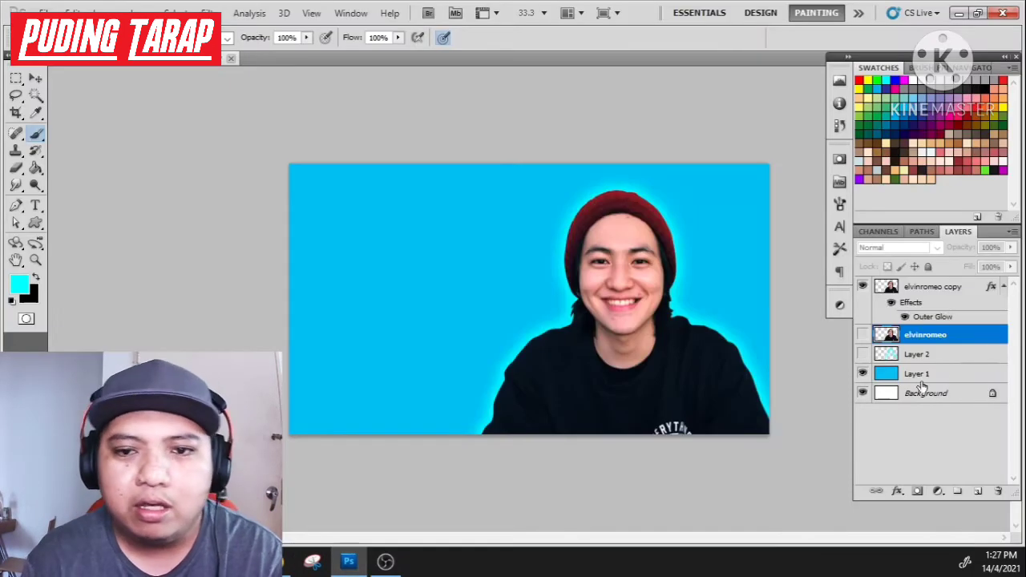
Create a new layer above the portrait copy and draw a wide text box across the middle of the canvas
click(937, 295)
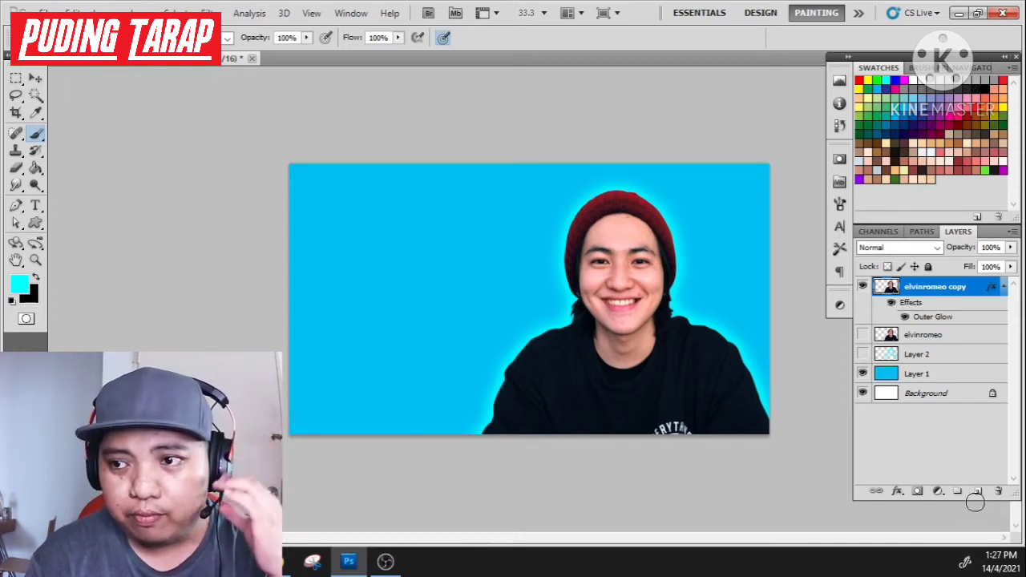
click(978, 491)
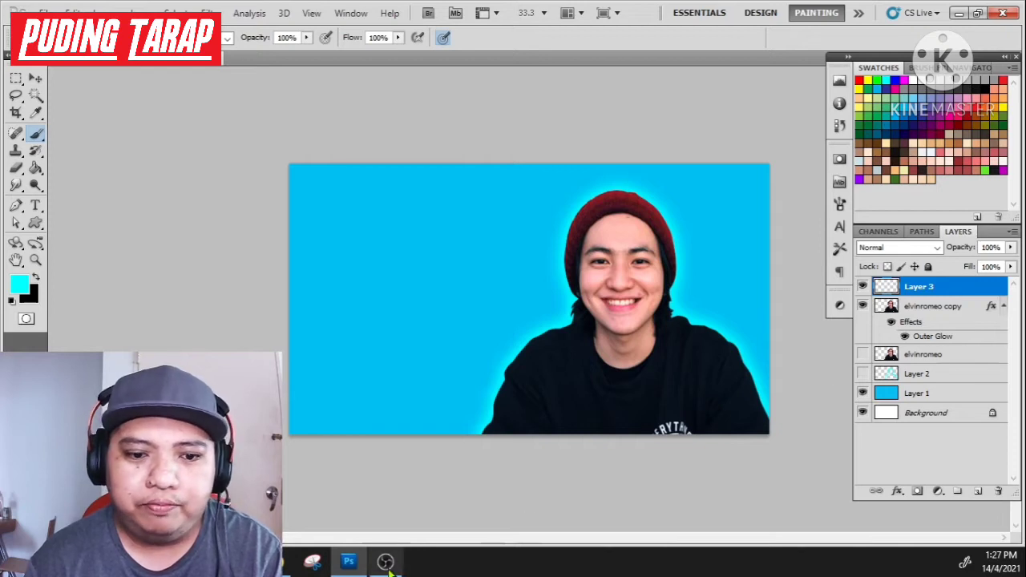
click(36, 206)
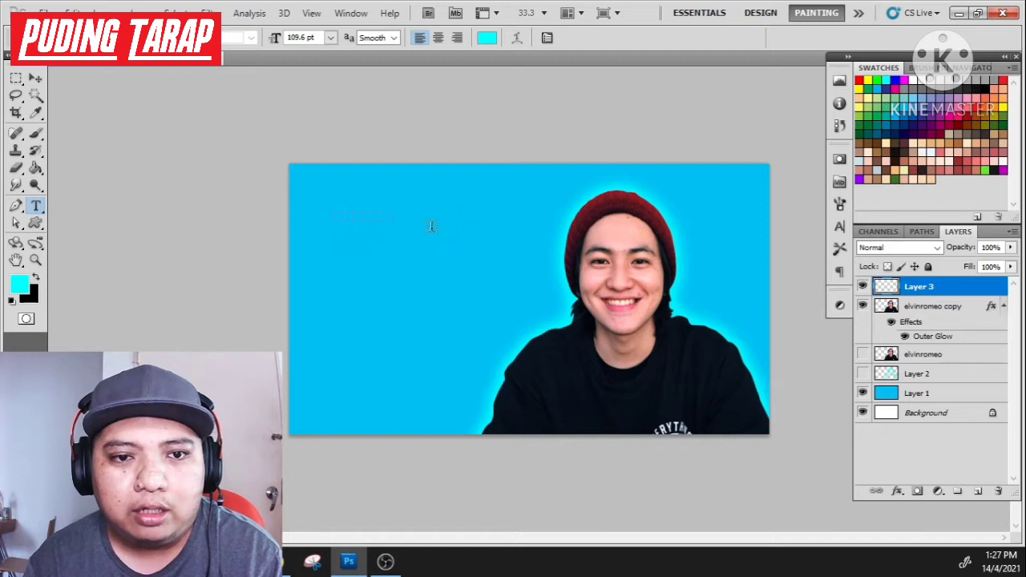
drag(627, 313, 696, 337)
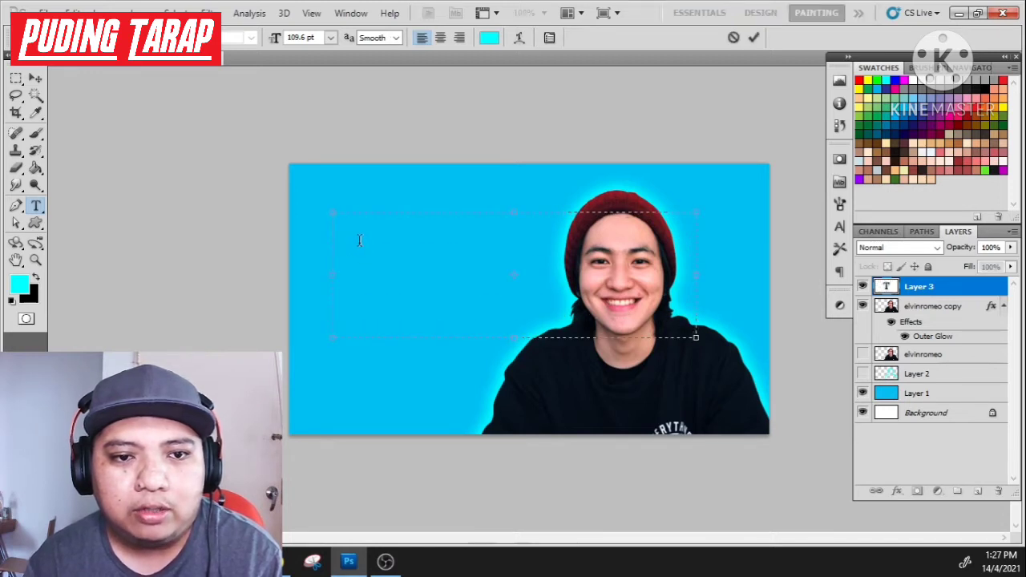
Set the font size for the new text box to 200 pt
click(332, 38)
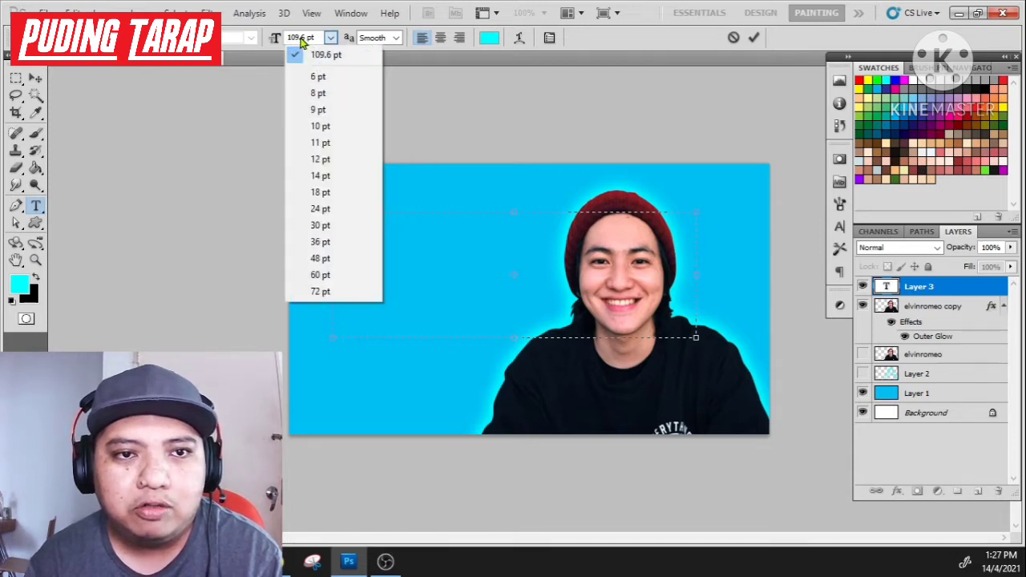
click(302, 38)
double_click(303, 39)
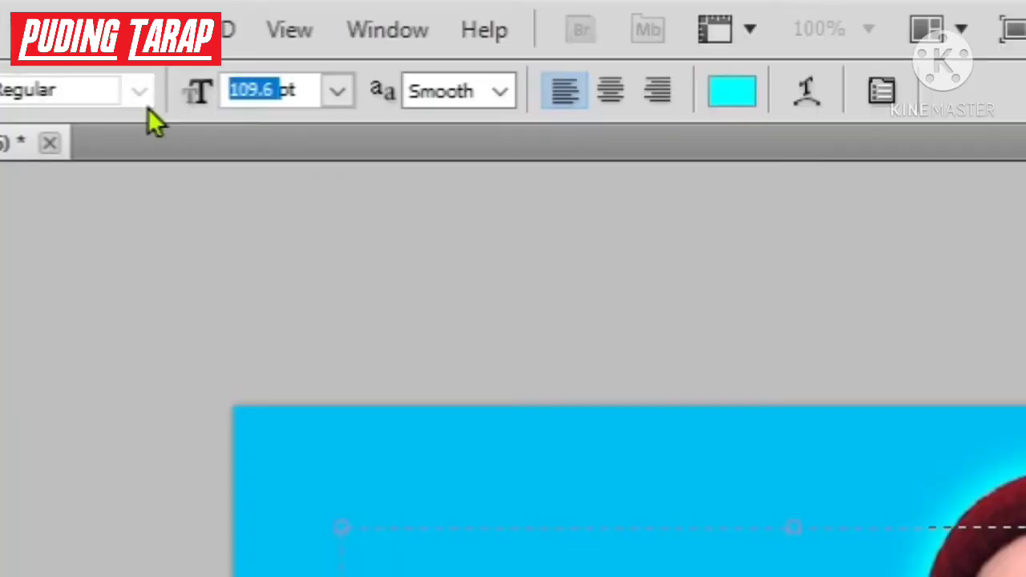
text(200)
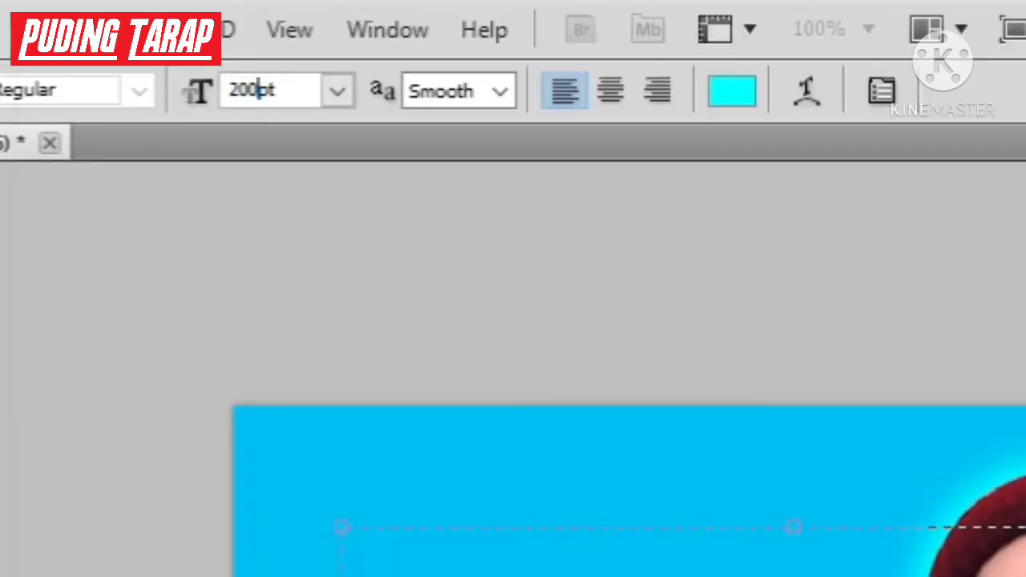
key(Return)
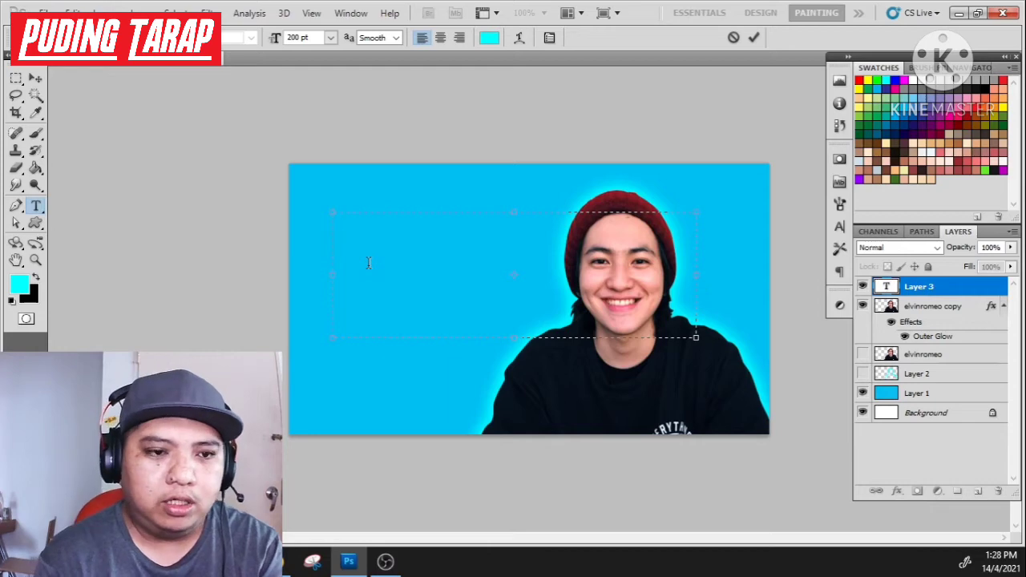
Set the text colour to white (ffffff) and choose the a Big Deal font
click(489, 38)
text(255)
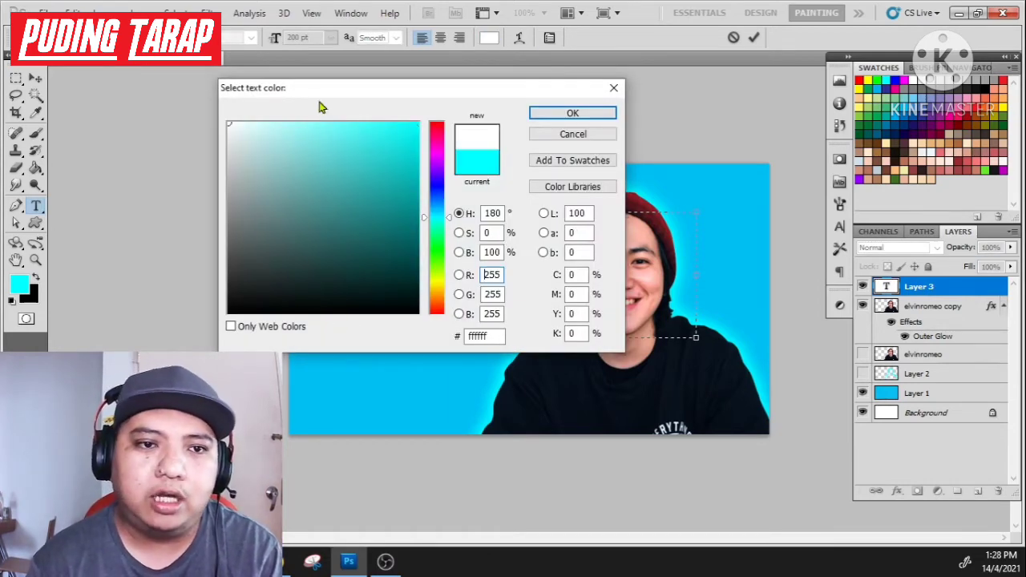
click(572, 113)
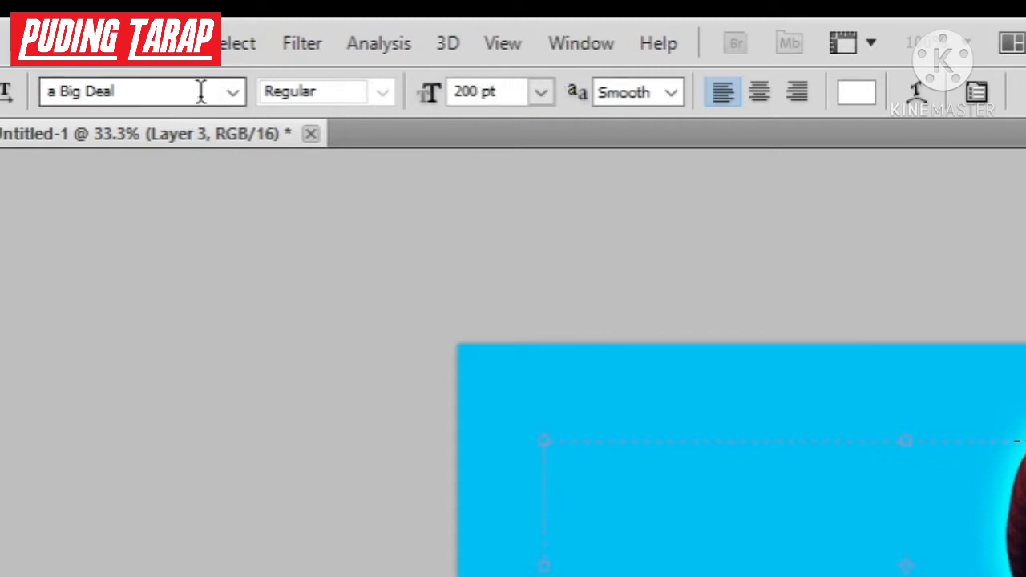
click(234, 93)
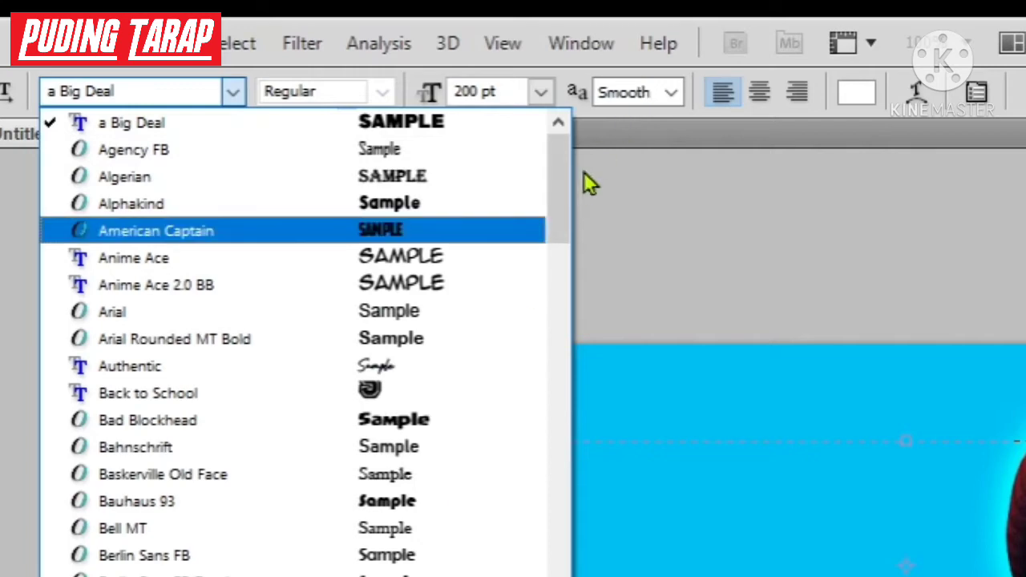
drag(561, 201, 588, 167)
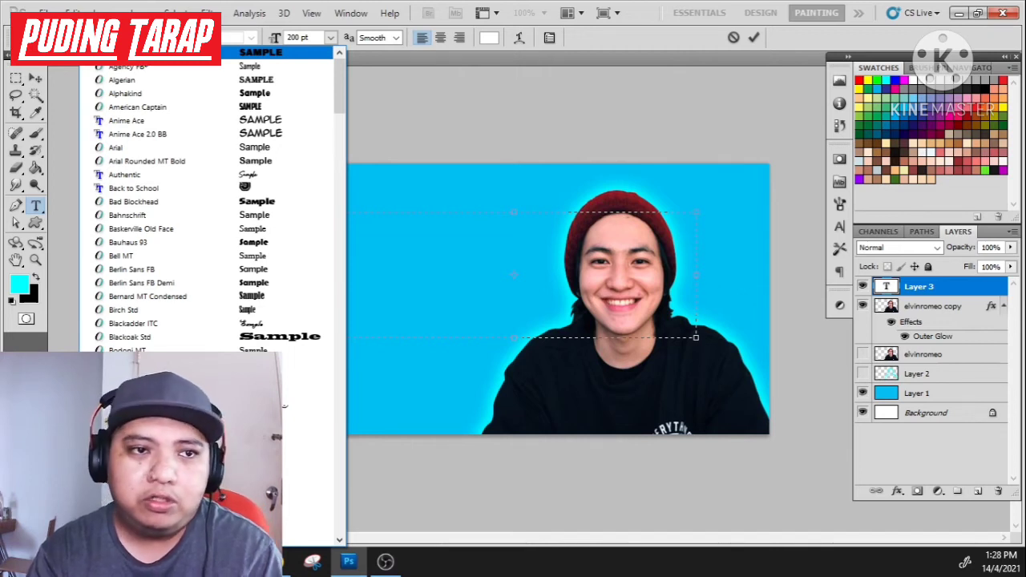
click(168, 53)
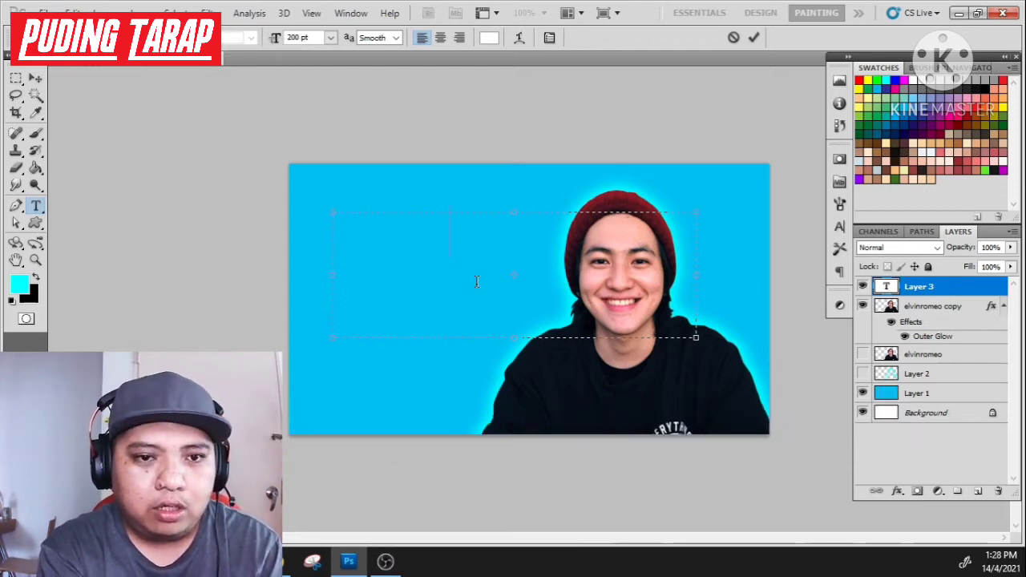
Enter JANGAN LUPA SUBSCRIBE on three lines, enlarging the text box towards the canvas's lower edge to fit the third line
text(JANGAN )
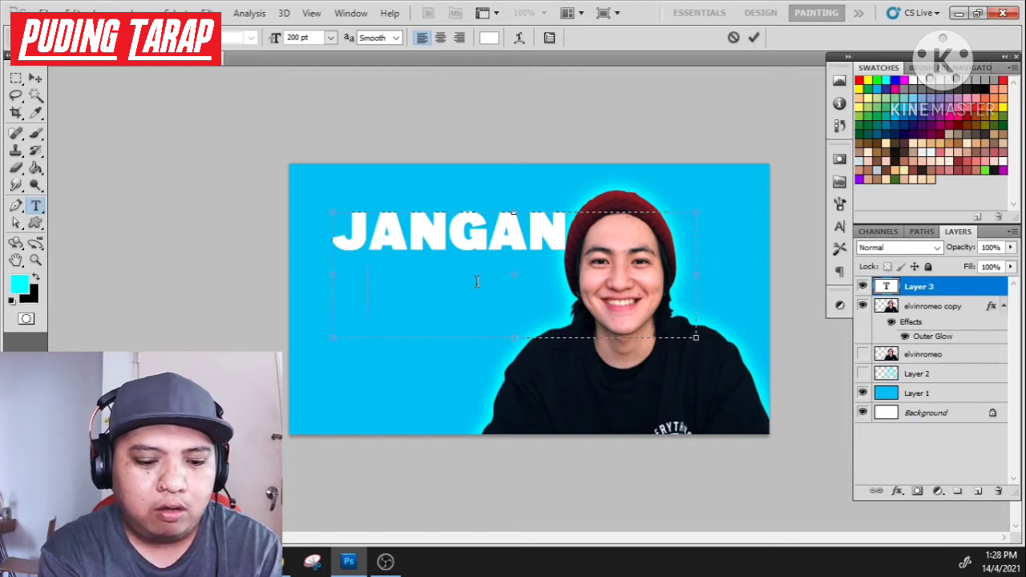
text(LUPA)
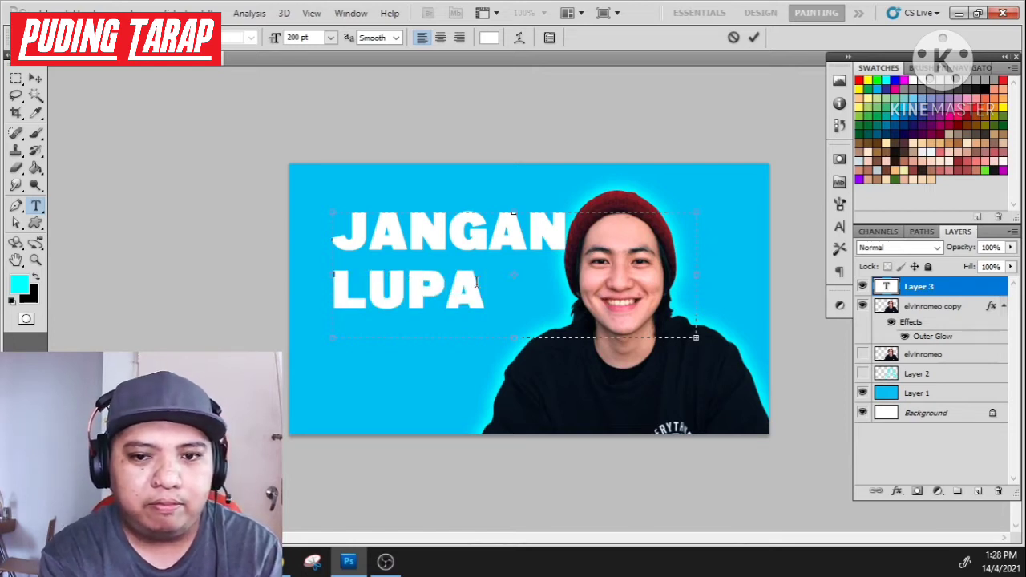
drag(696, 337, 743, 431)
text(SUBS)
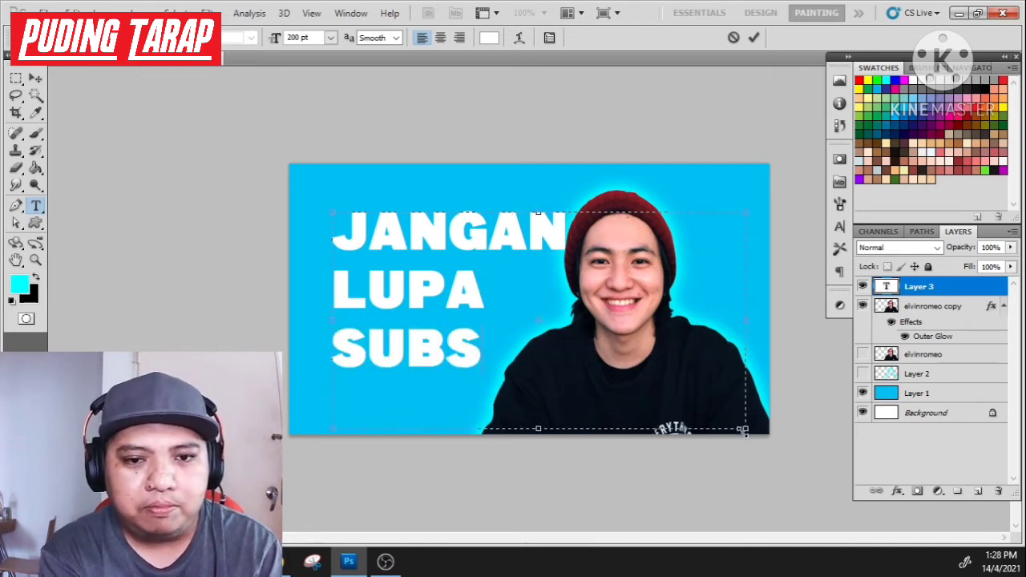
text(CRIBE)
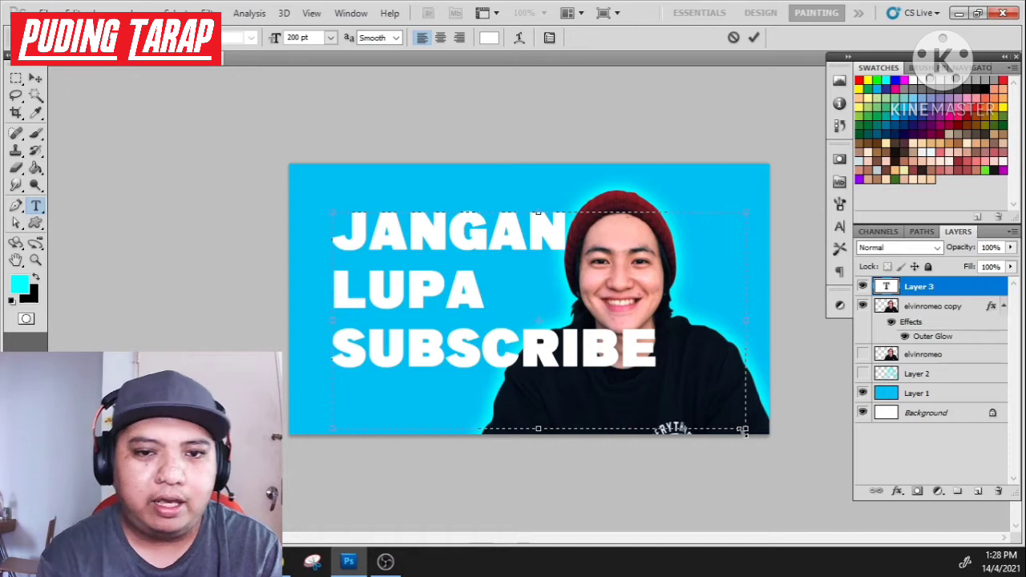
Centre-align all three text lines after trying the other alignments, and move the text block left, away from the portrait's face
drag(332, 234, 410, 241)
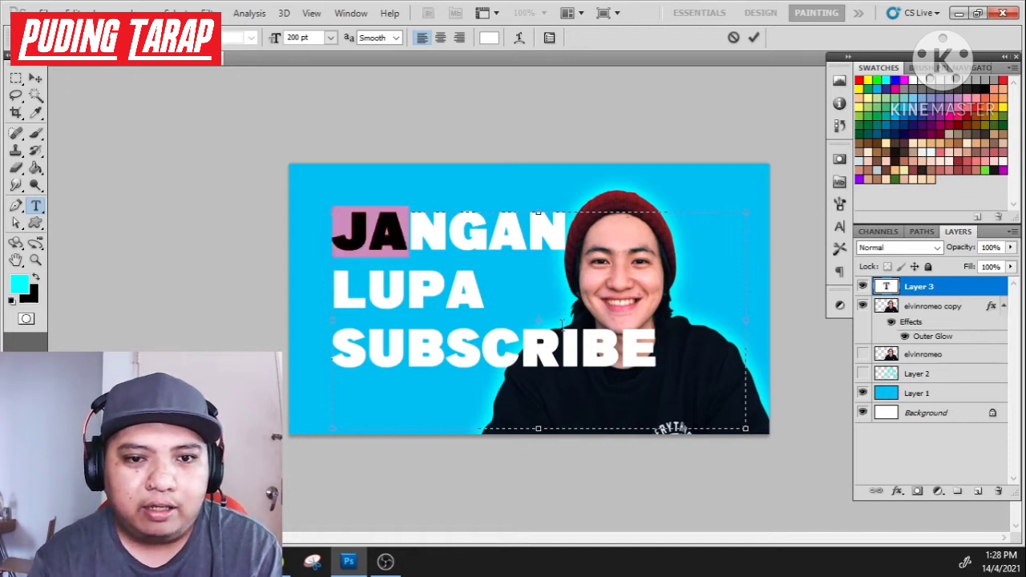
key(ctrl+a)
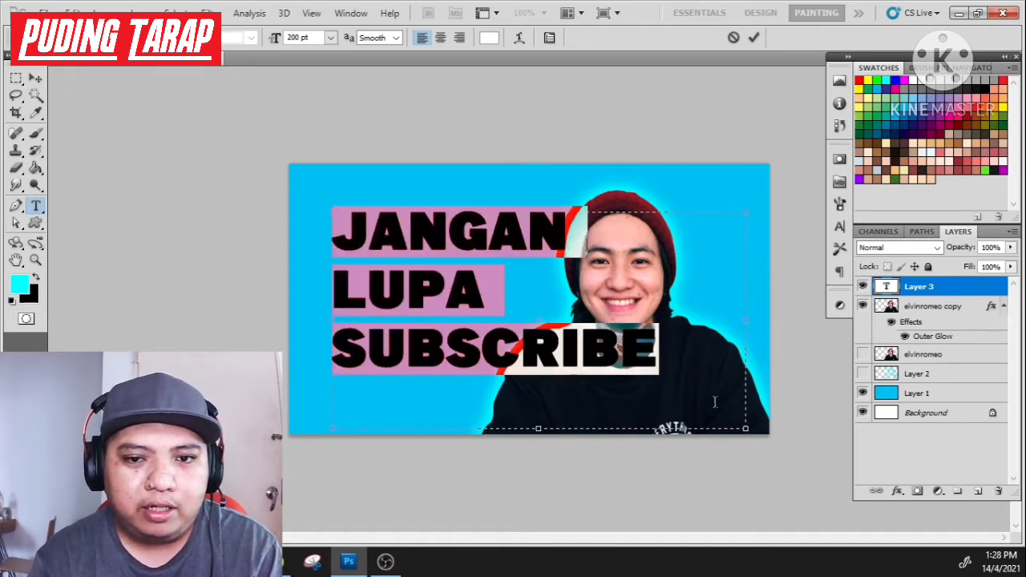
click(421, 38)
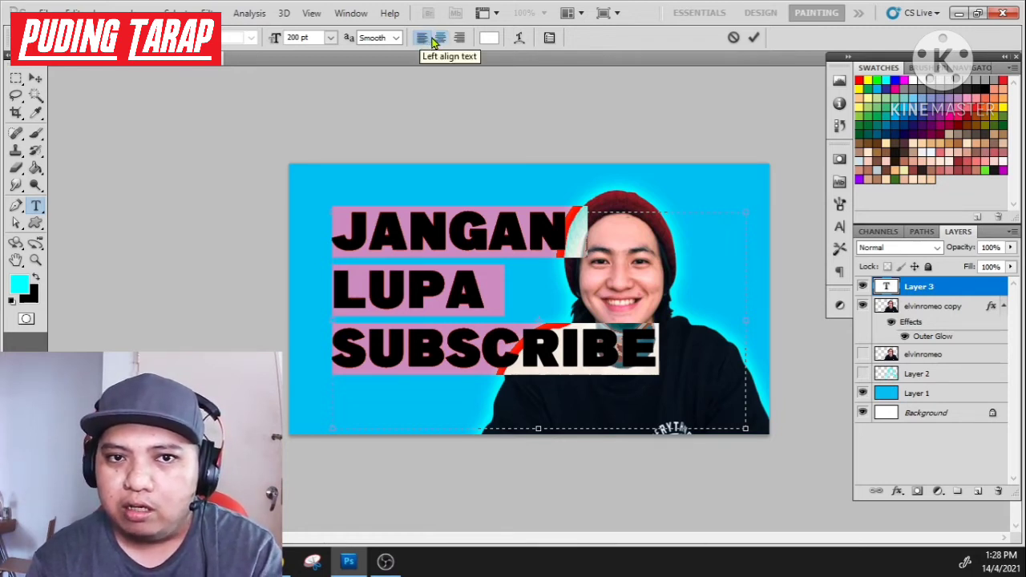
click(441, 38)
click(460, 39)
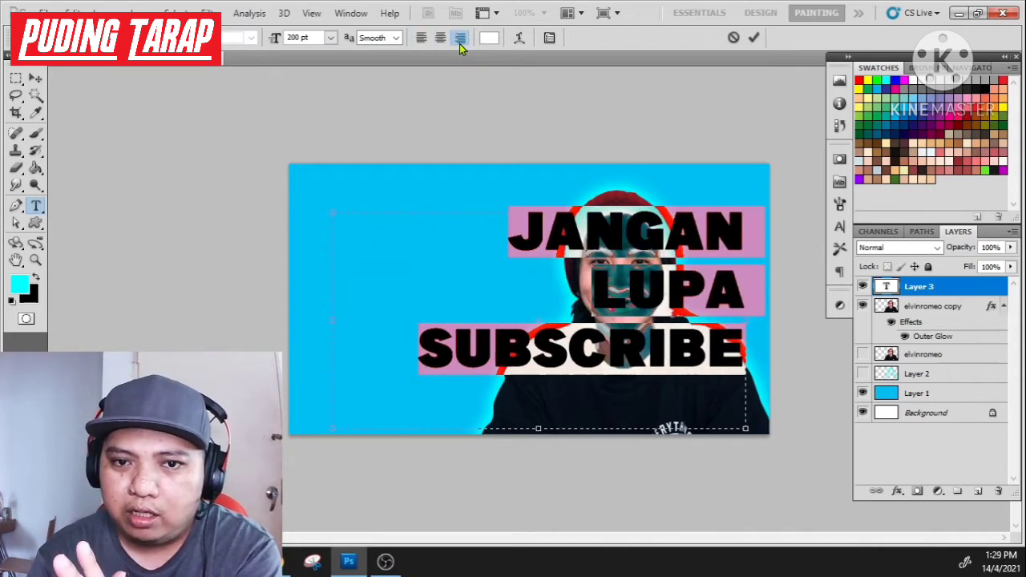
click(442, 39)
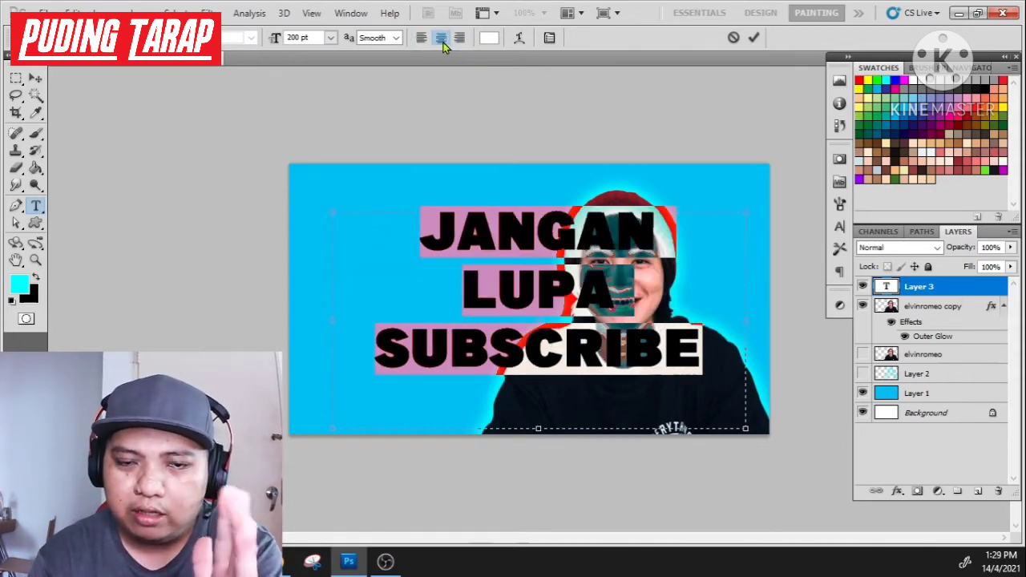
click(35, 78)
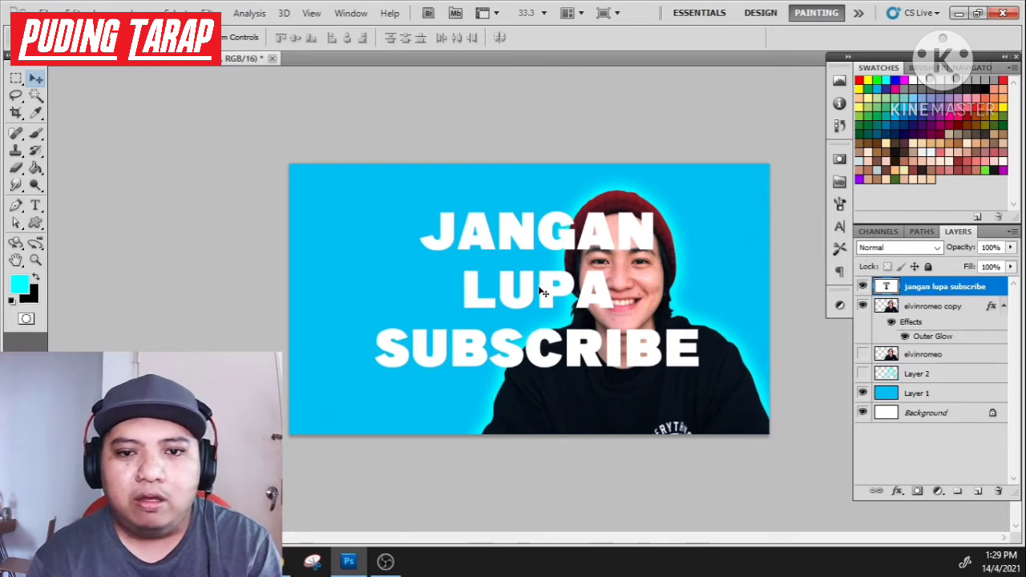
drag(538, 289, 465, 285)
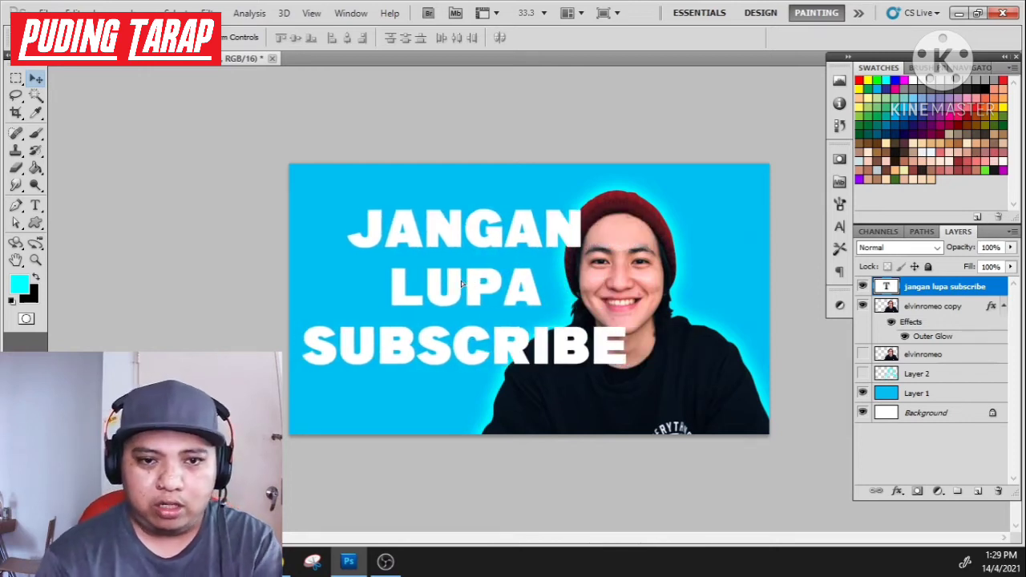